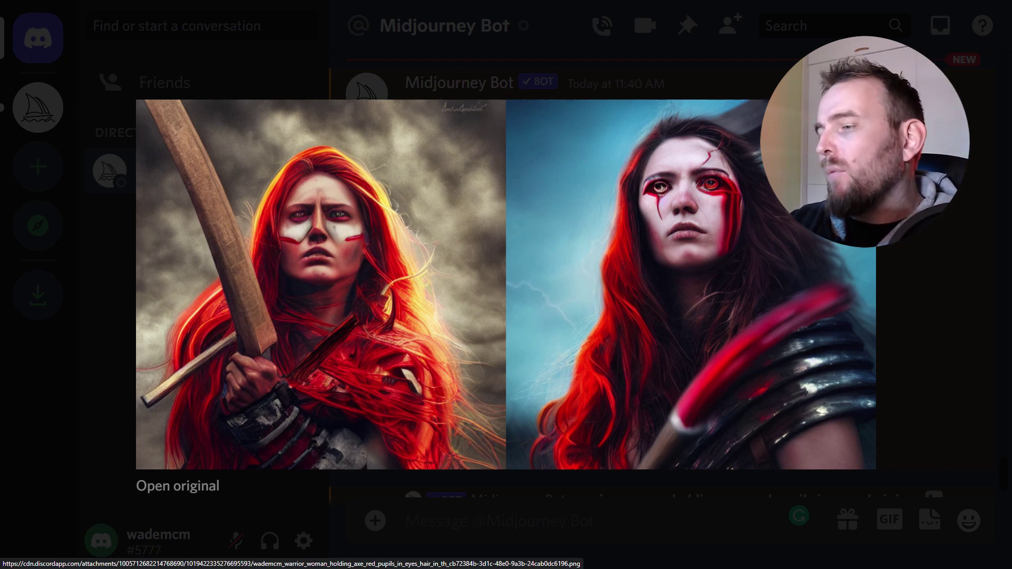
Close the warrior grid preview and scroll down to the queued upscale of image #2
key("Escape")
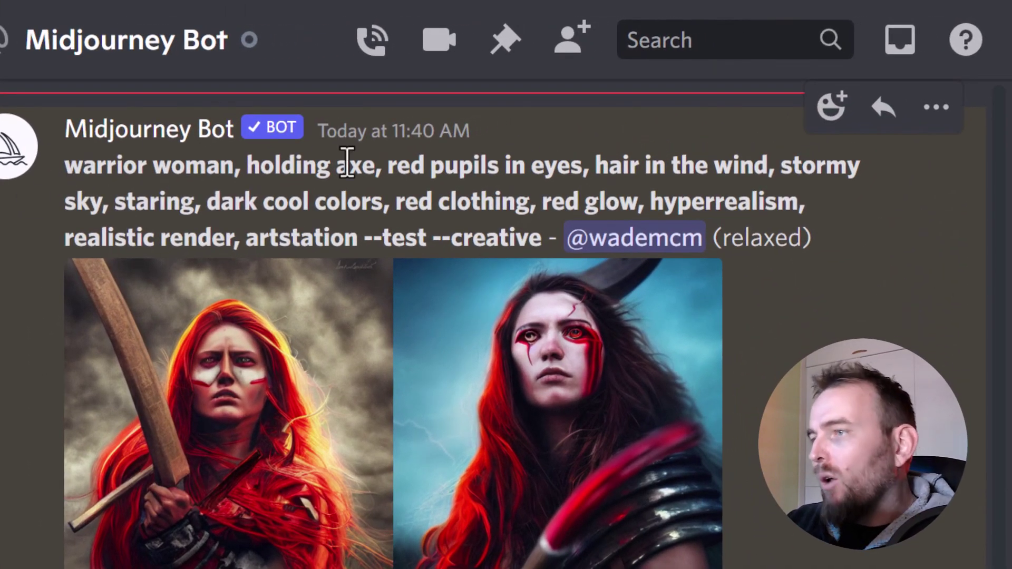
scroll(226, 551, "down", 5)
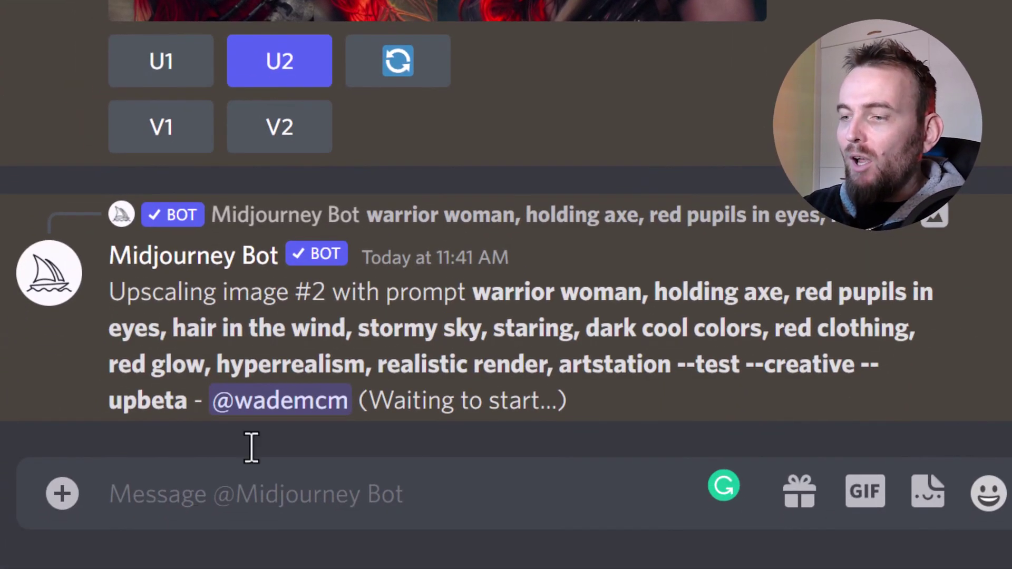
left_click(299, 495)
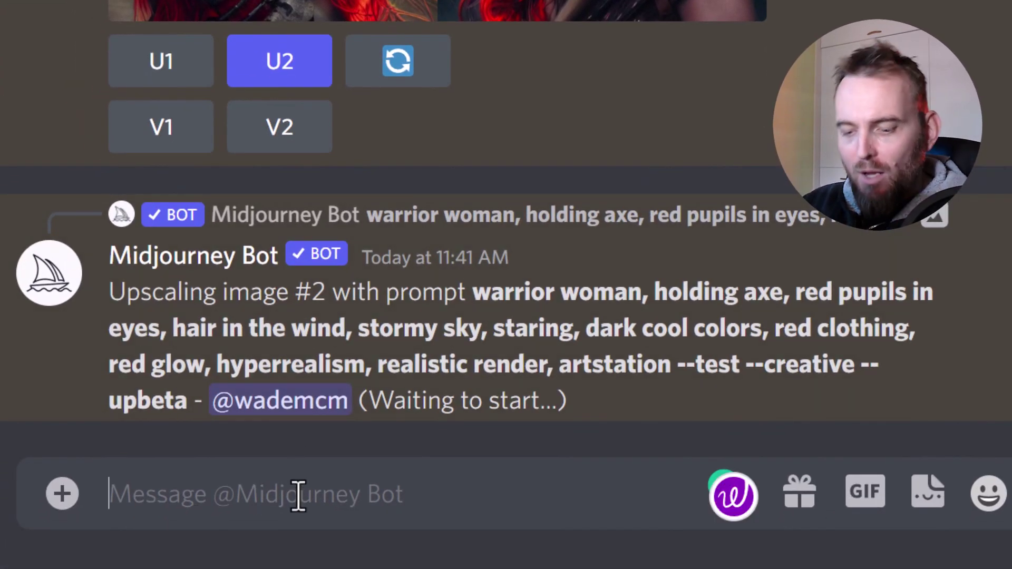
Enter the /imagine prompt 'warrior woman with axe, wearing armor, blue lightning sky, red armor, realistic 3d render', fixing 'lightnign'
type("/")
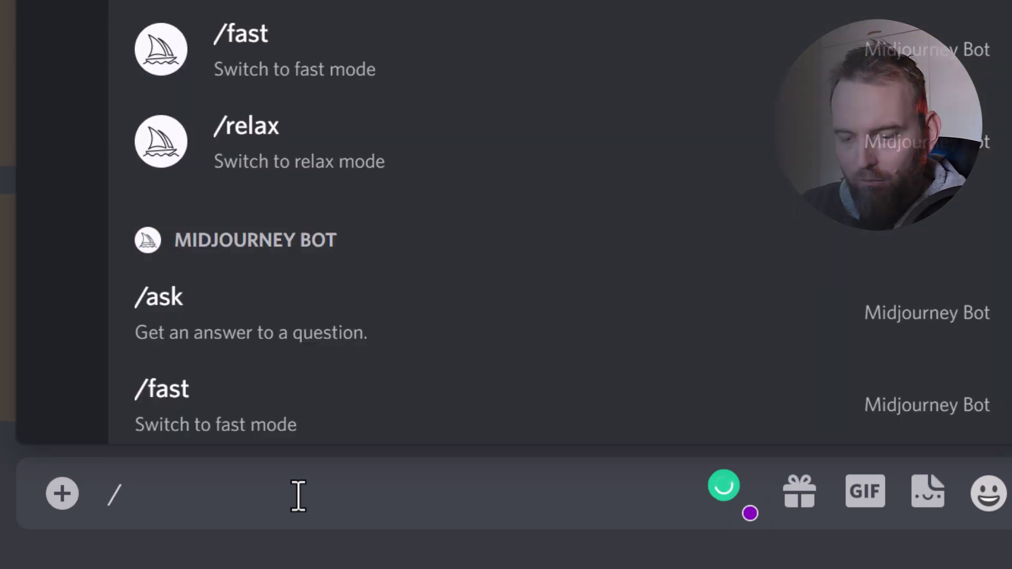
type("imagine")
key("Tab")
type("warrior woman with axe, wearing armor, blue lightni")
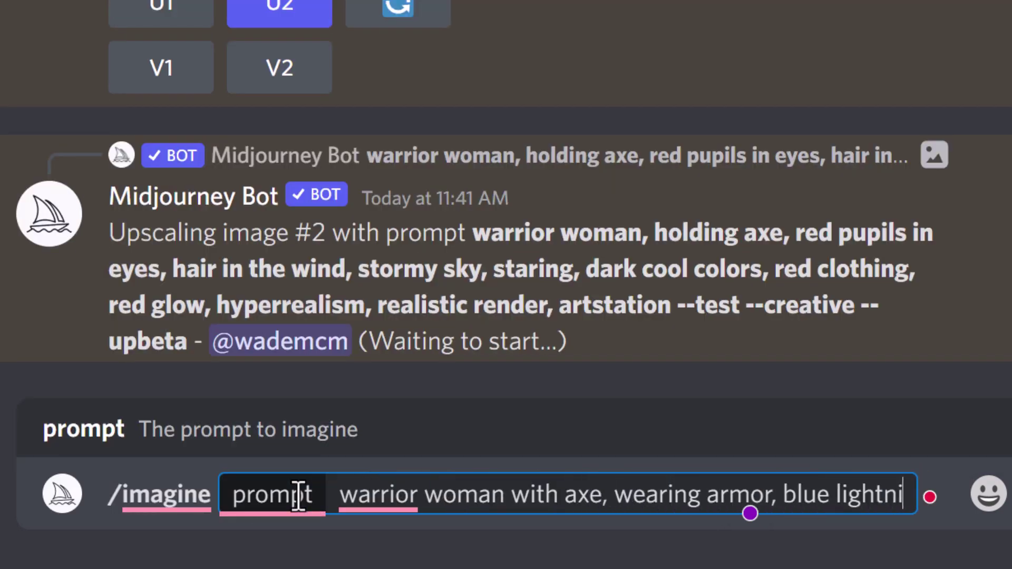
type("gn sky, red armor, realistic 3d render")
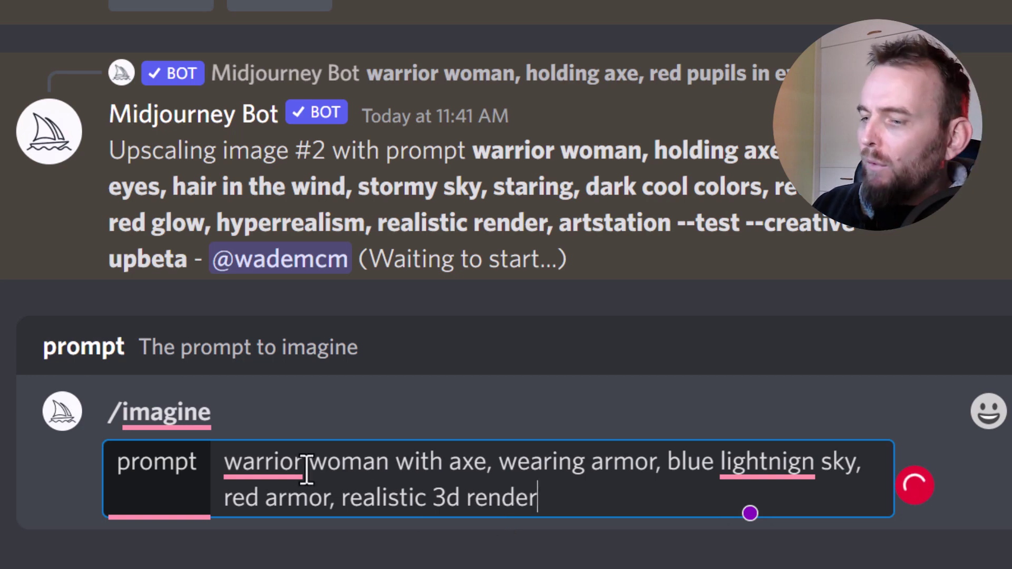
mouse_move(301, 463)
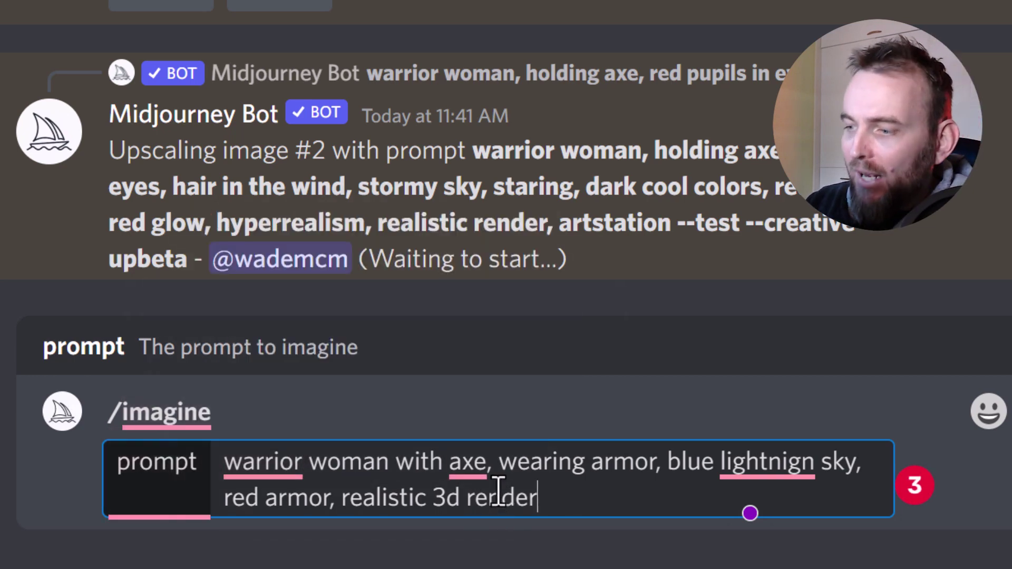
mouse_move(484, 470)
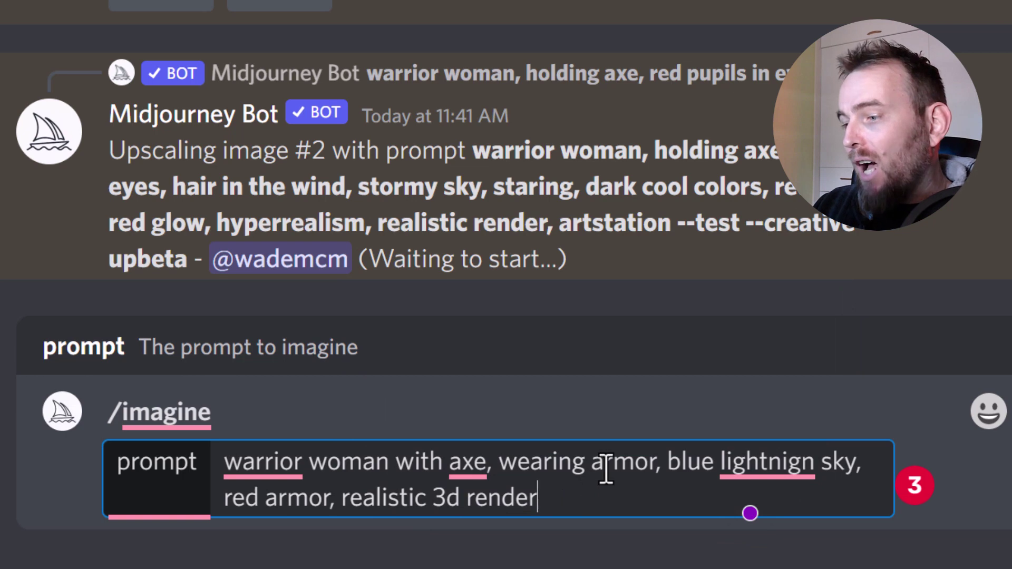
mouse_move(800, 469)
left_click_drag(790, 468, 814, 469)
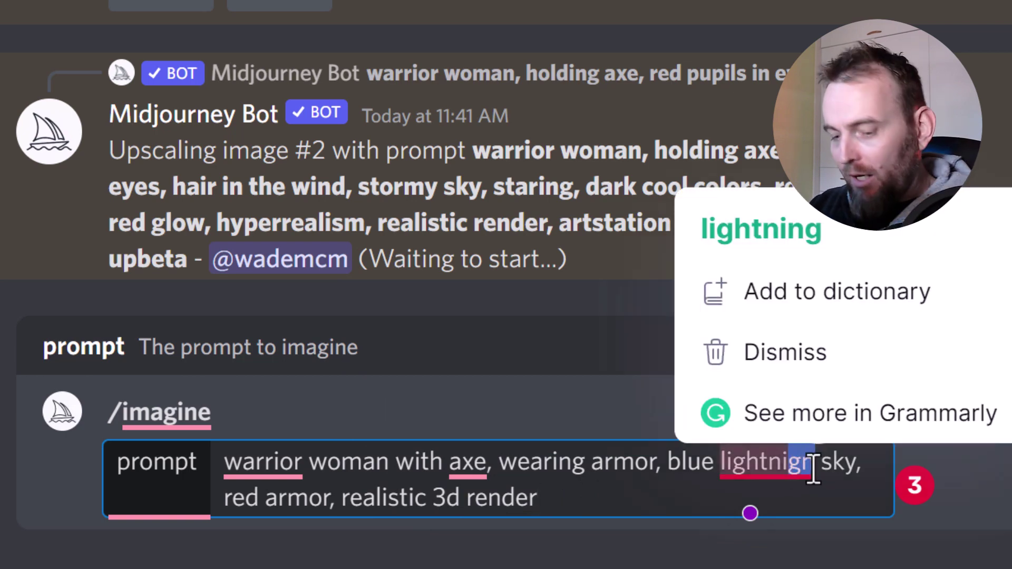
type("ng")
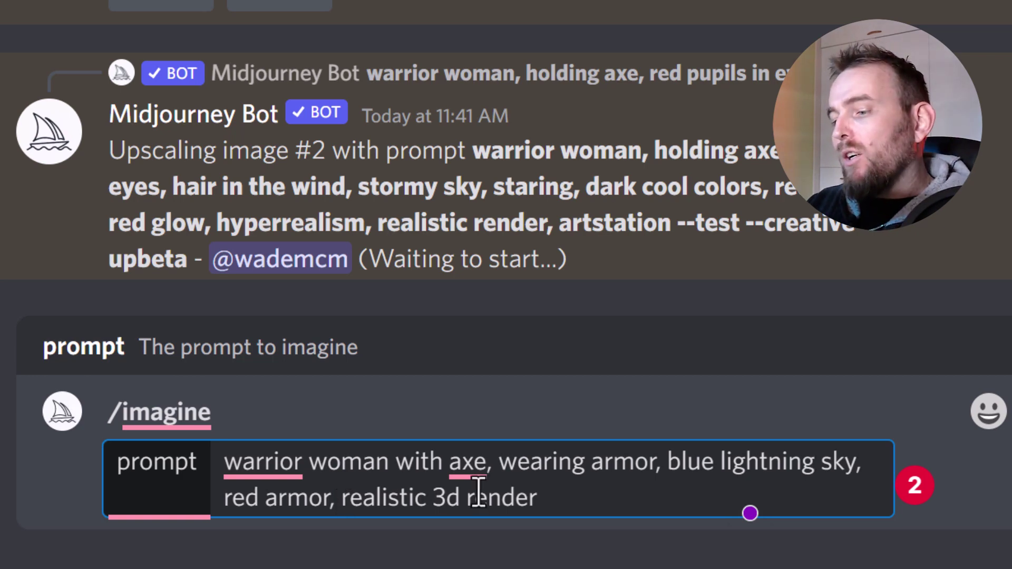
Copy the full prompt text and send the job to Midjourney
left_click_drag(549, 498, 227, 470)
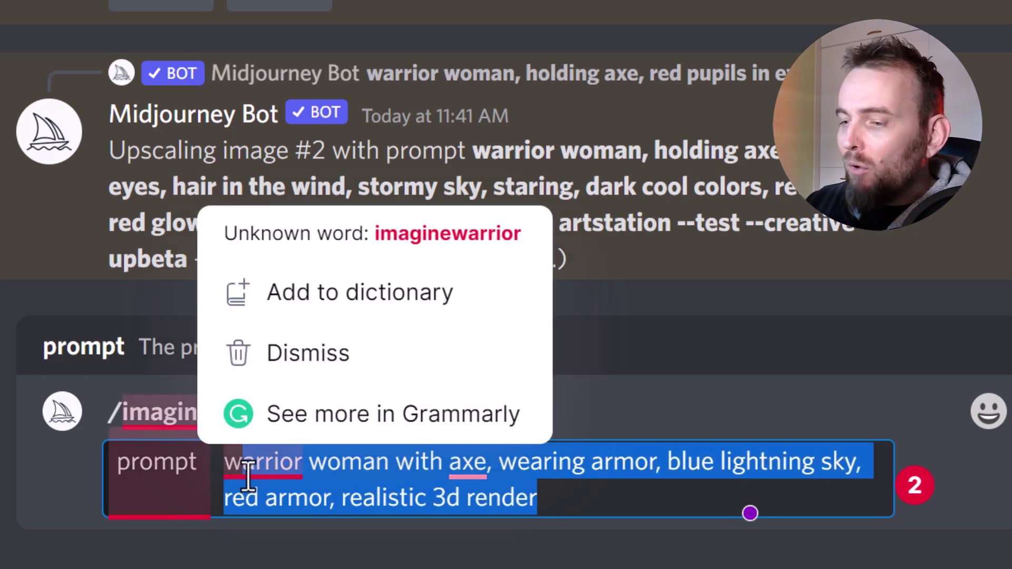
right_click(309, 463)
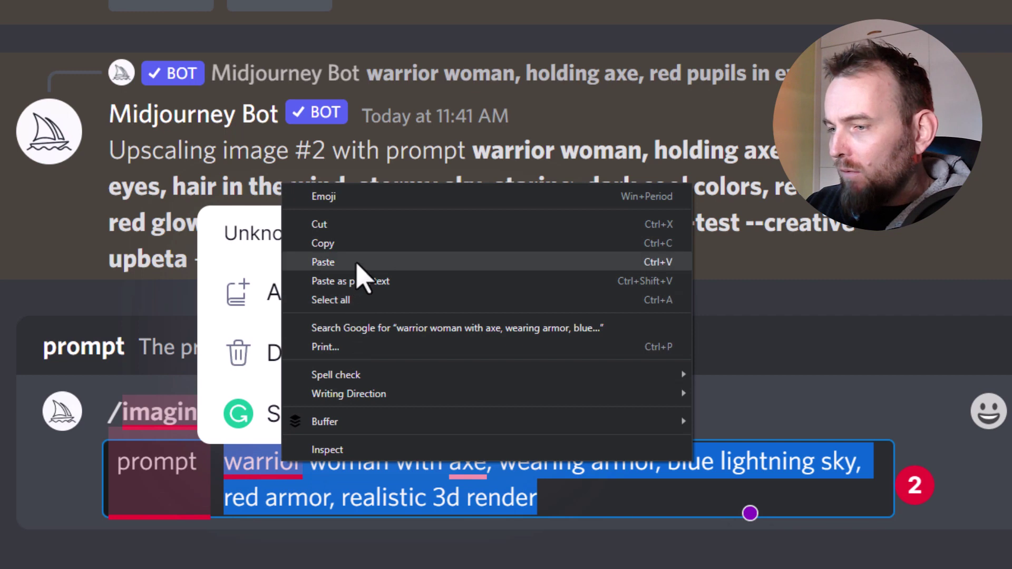
left_click(525, 463)
left_click(558, 509)
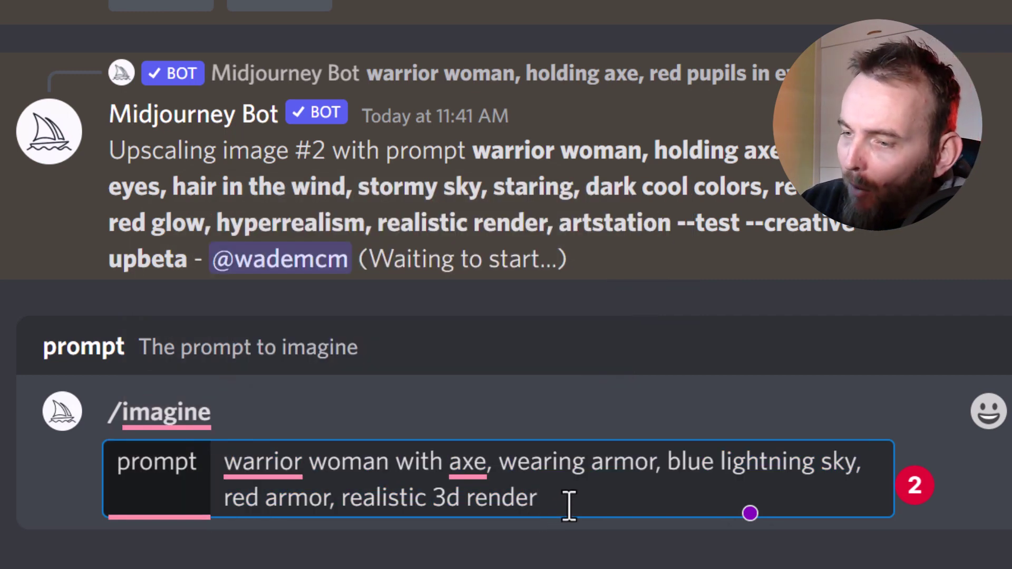
key("Return")
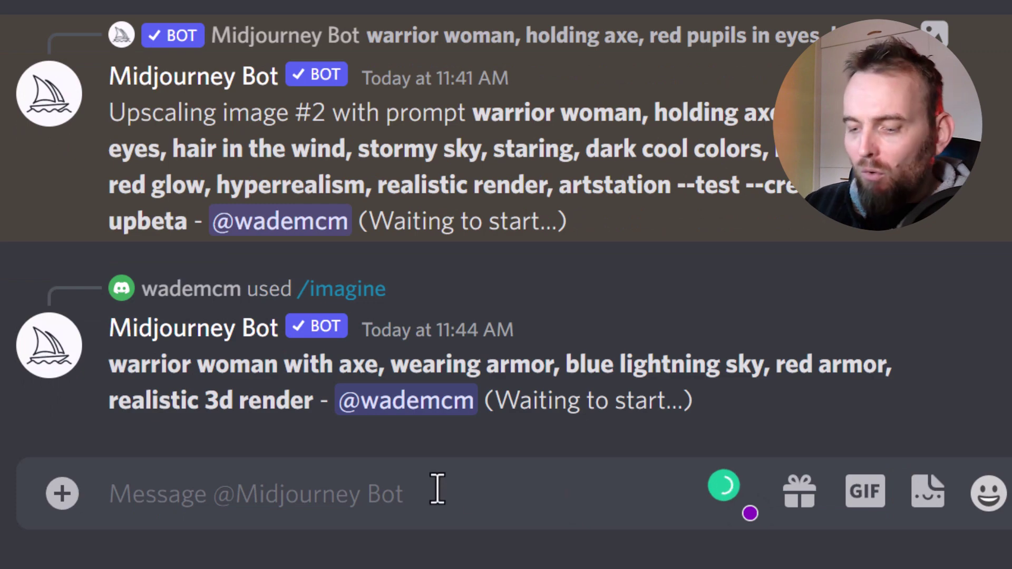
Start a new /imagine with the pasted warrior prompt followed by --test --creative
type("/imagein")
key("BackSpace")
key("BackSpace")
type("ne")
key("Tab")
key("ctrl+v")
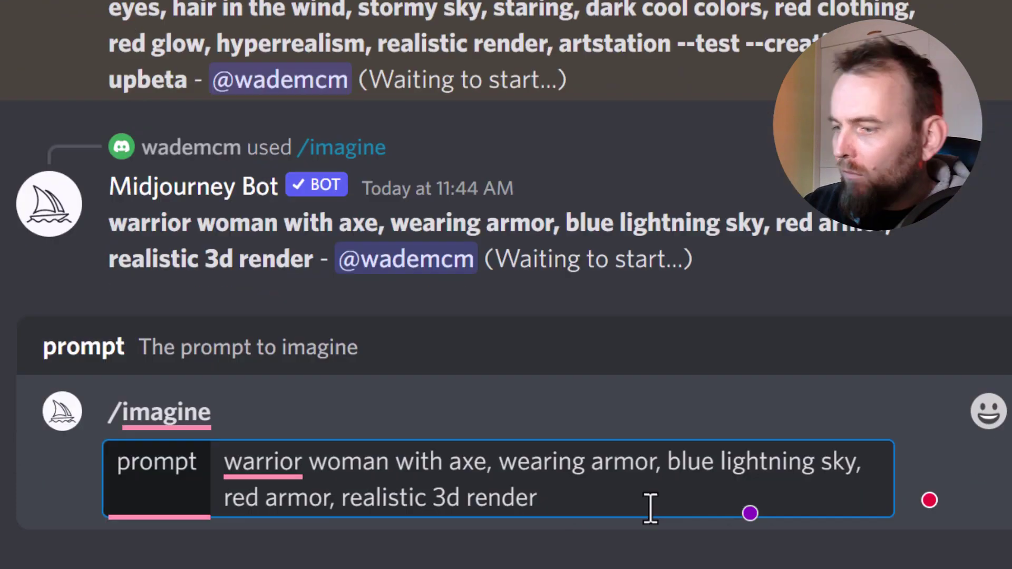
type("--test")
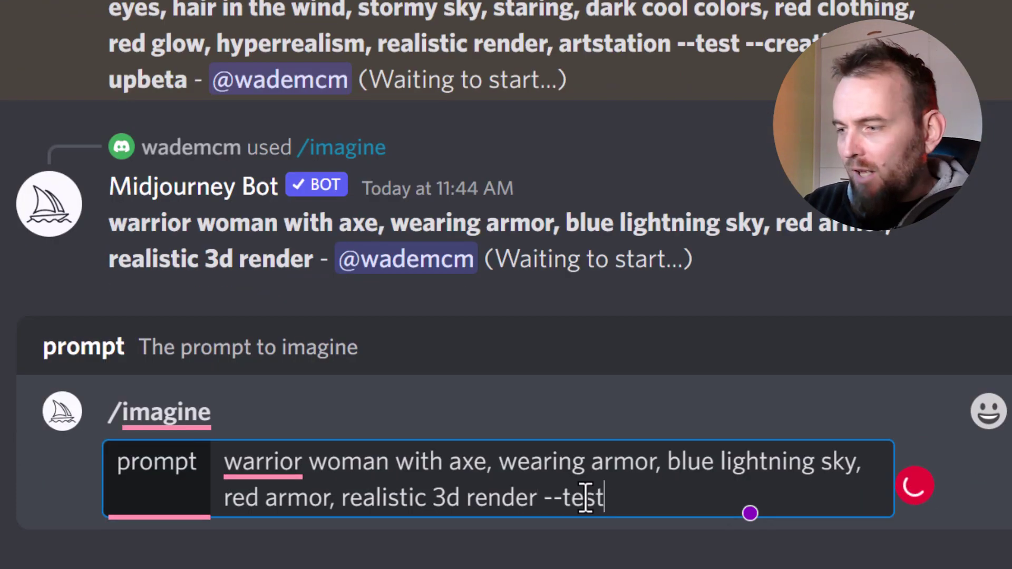
type(" --creative")
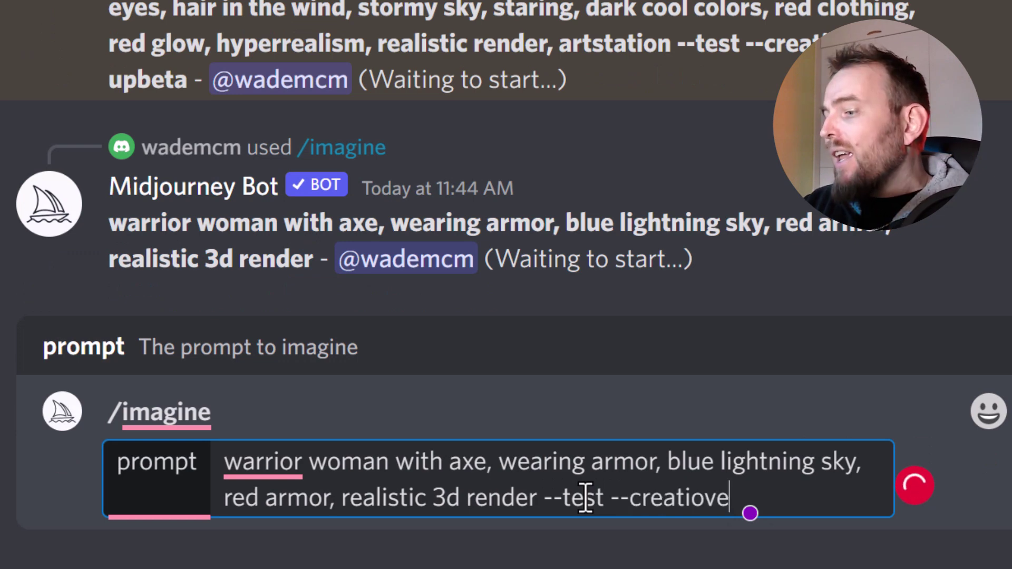
key("BackSpace")
key("BackSpace")
type("ve")
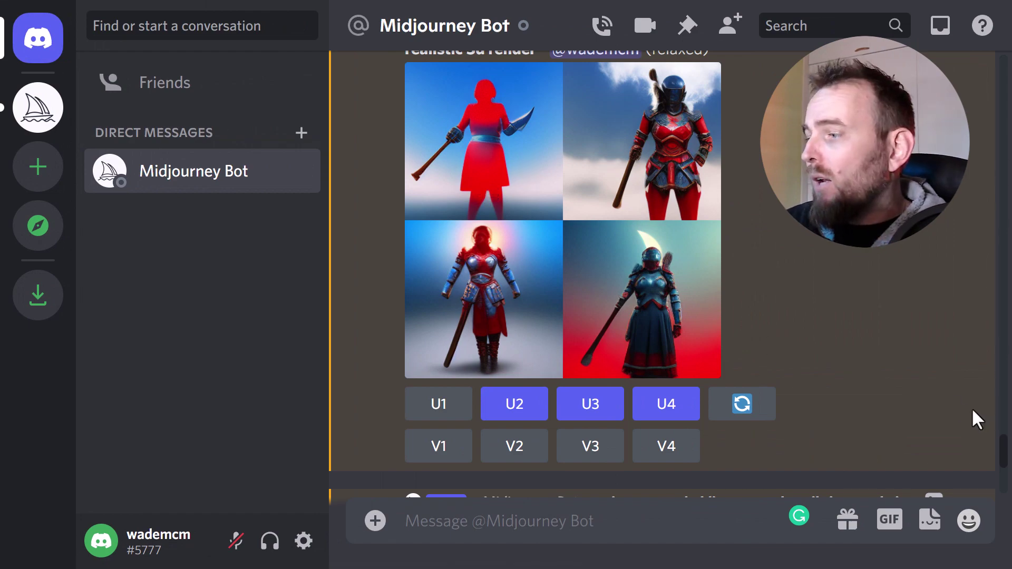
Scroll up past the warrior grids to the --test --creative result and select its prompt
left_click_drag(1007, 452, 1001, 475)
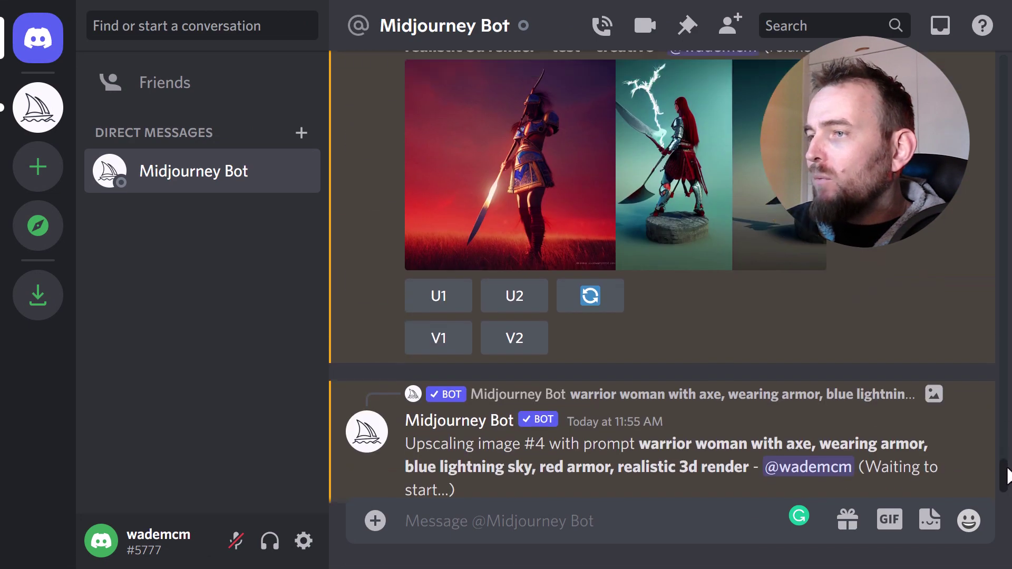
scroll(563, 310, "up", 3)
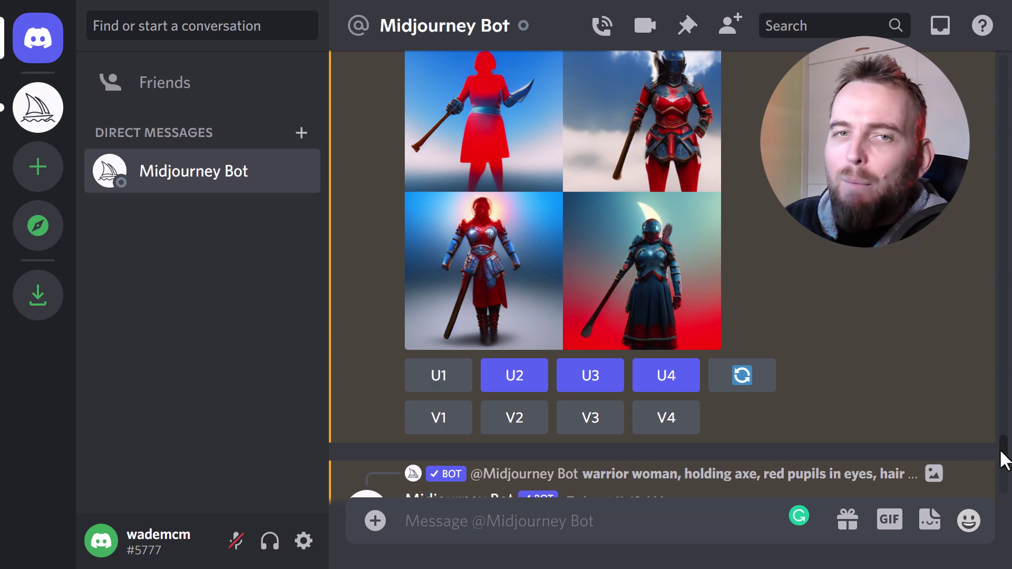
left_click_drag(1003, 462, 900, 502)
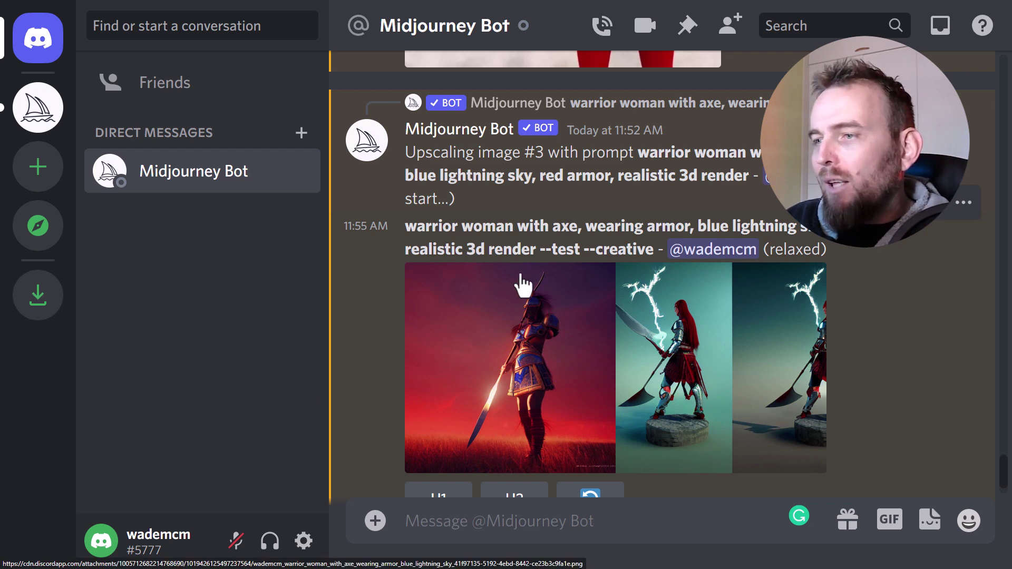
left_click_drag(536, 252, 407, 226)
Copy the --test --creative prompt and paste it into a new /imagine command
right_click(419, 231)
left_click(443, 237)
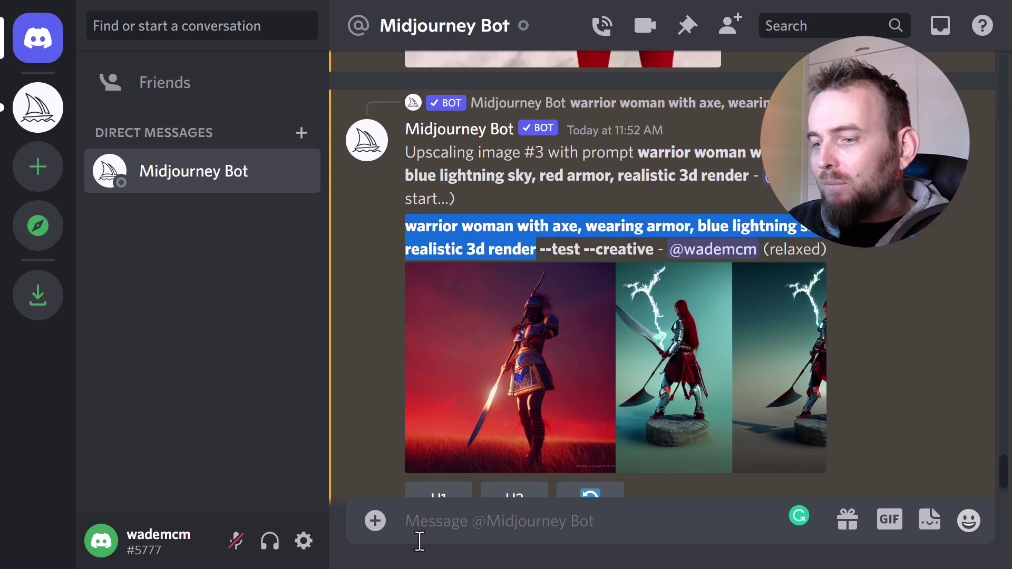
left_click(416, 525)
type("/imagine")
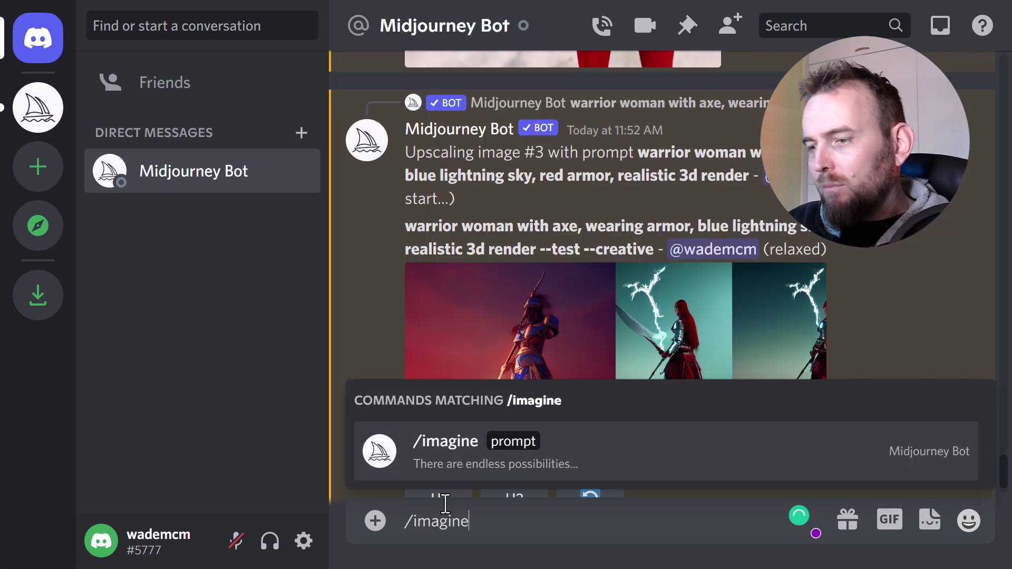
key("Tab")
key("ctrl+v")
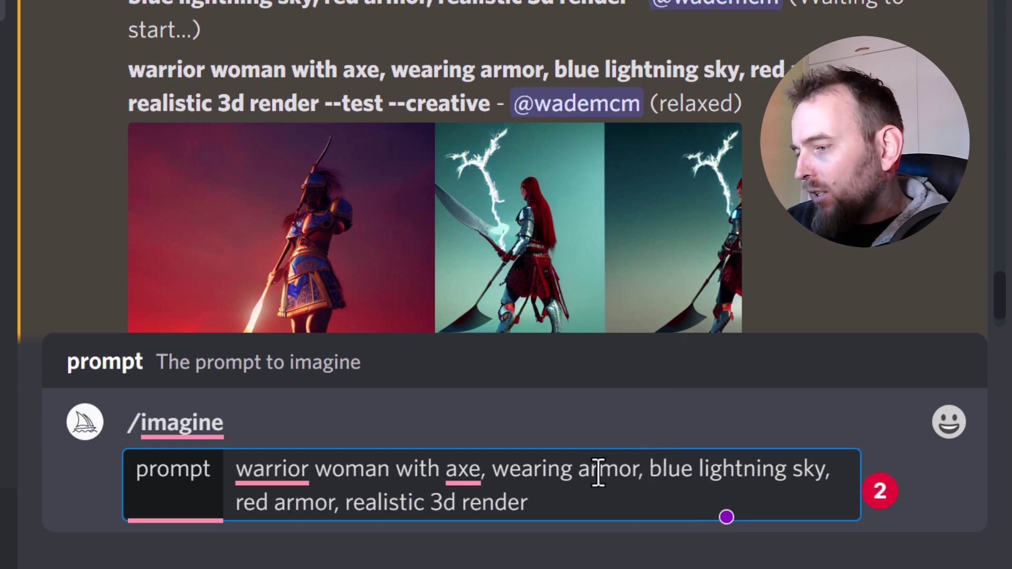
Add 'japanese stormy weather', 'big heavy axe, field in the mountains', and 'mortal kombat style, unreal engine'
left_click(582, 469)
key("BackSpace")
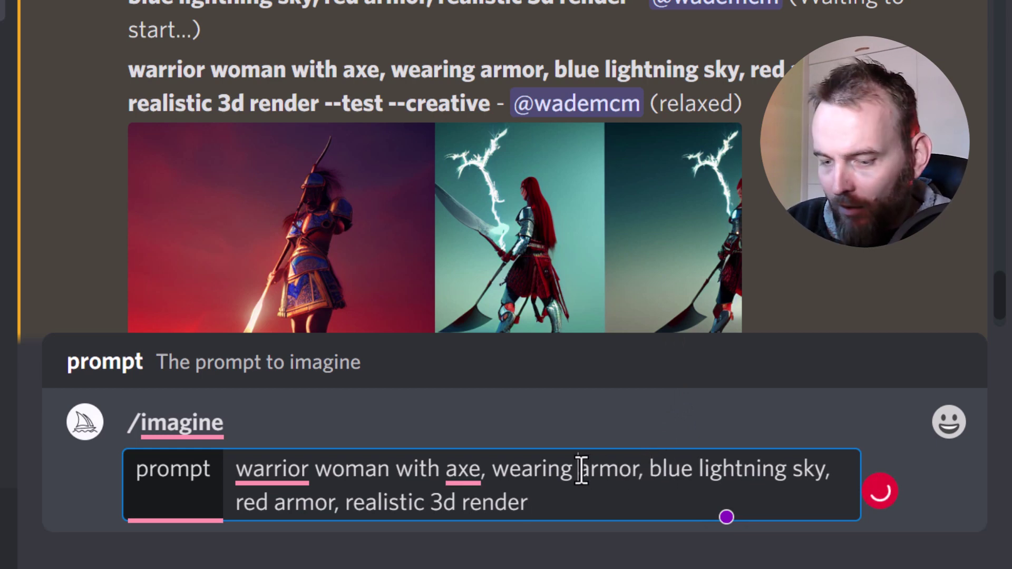
type("japan")
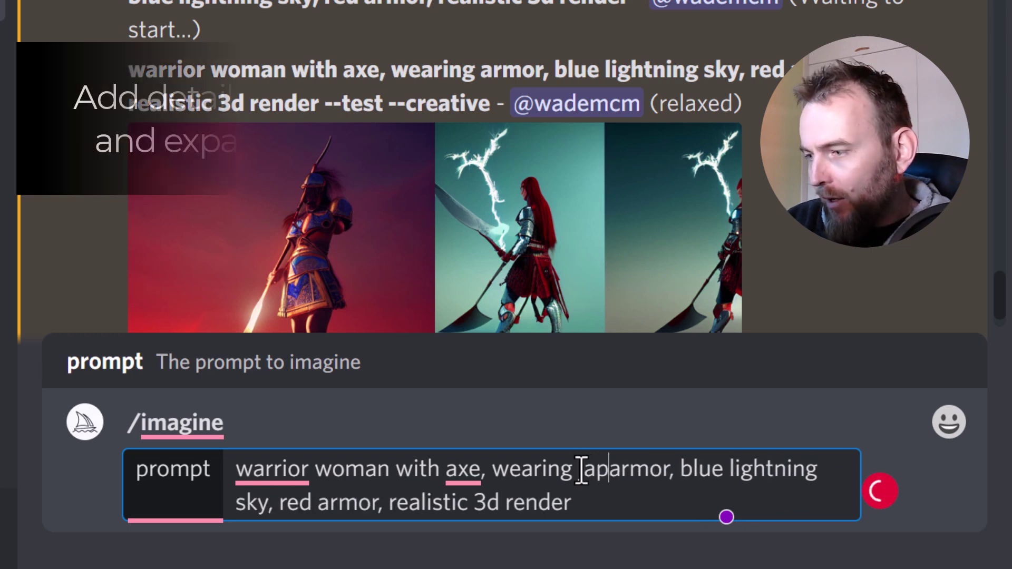
type("ese a")
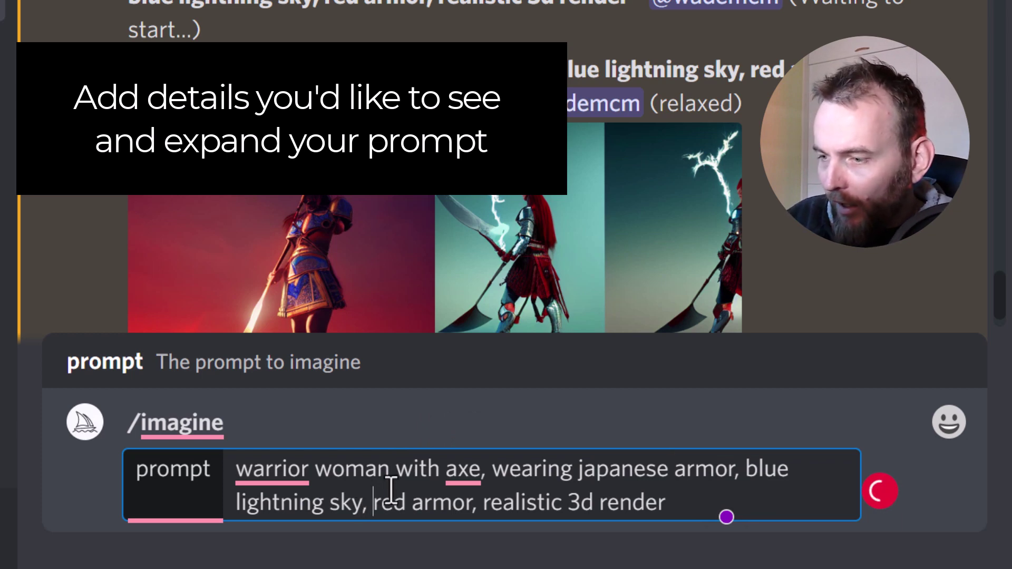
type("stor")
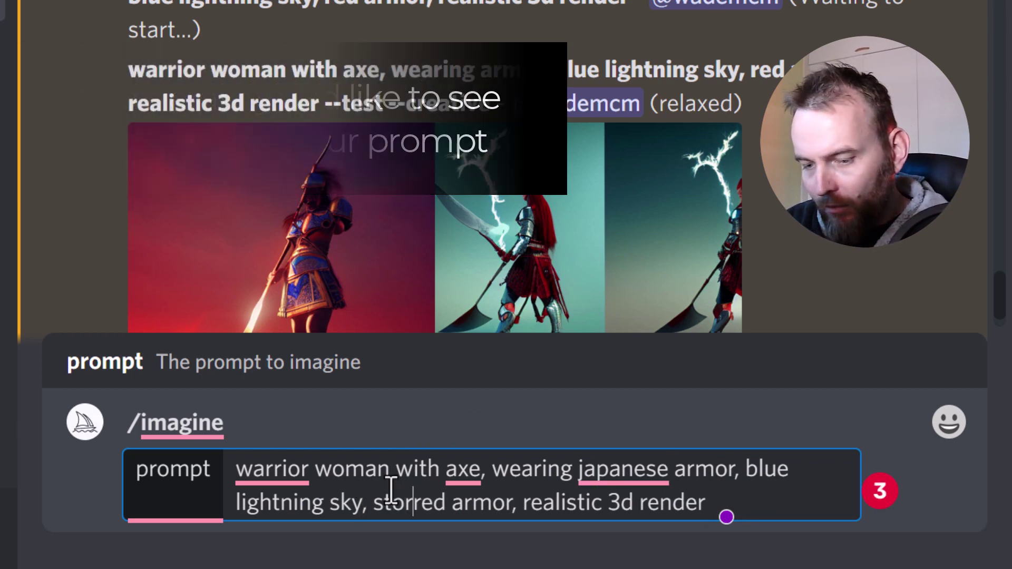
type("my weather")
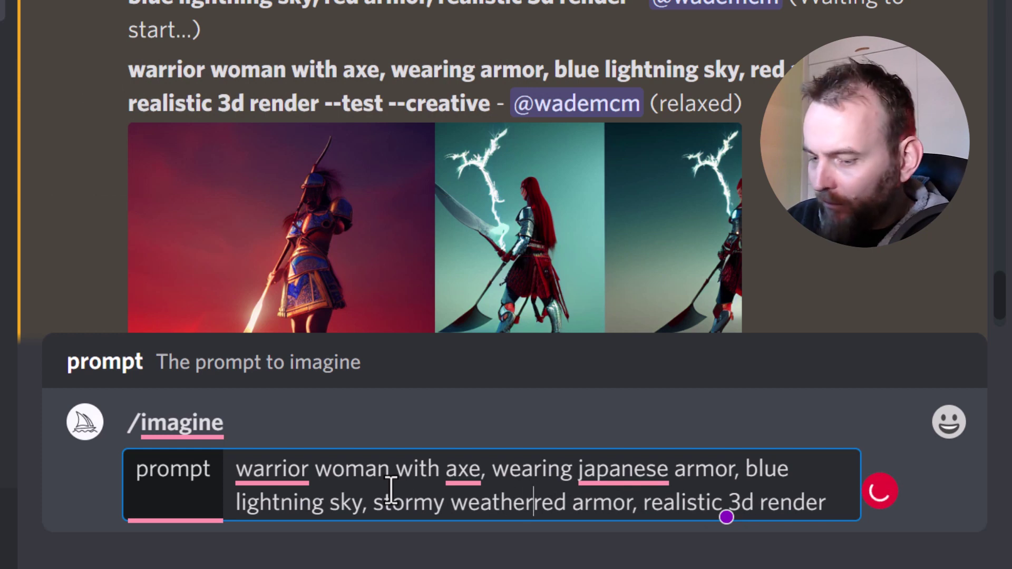
type(",")
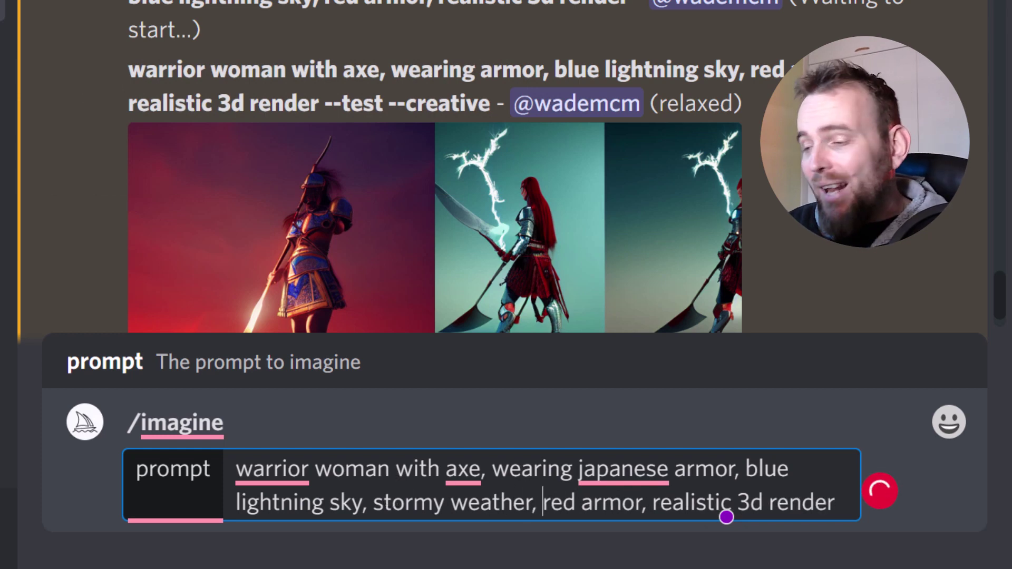
left_click(655, 503)
type("big heavy axe")
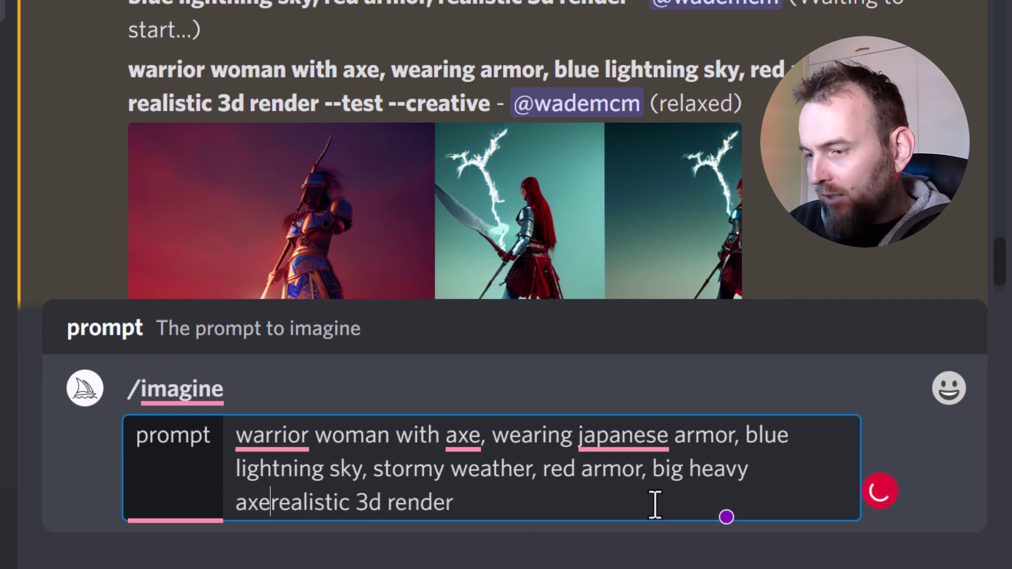
type(", ")
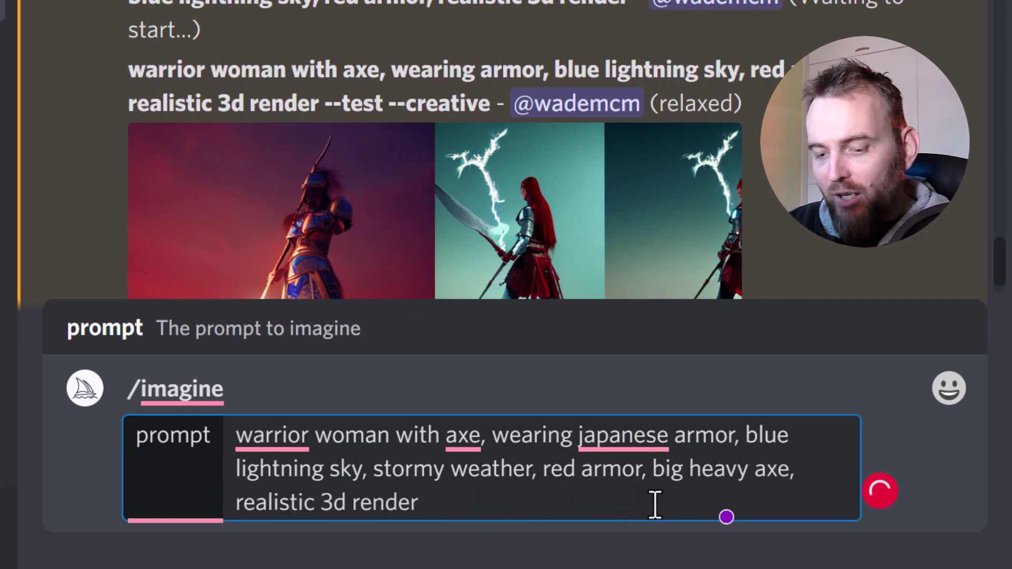
type("field ")
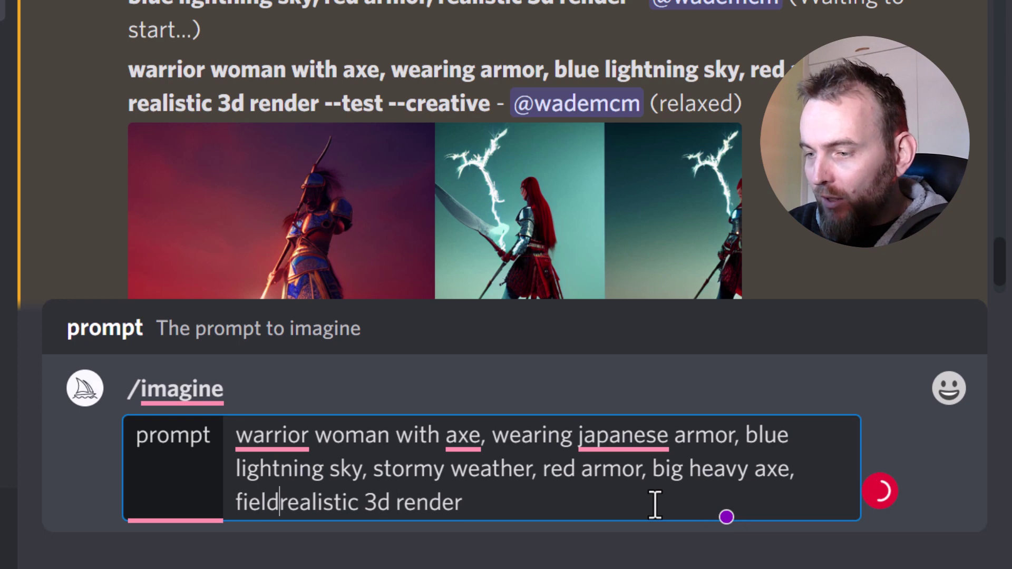
type("in the mountains")
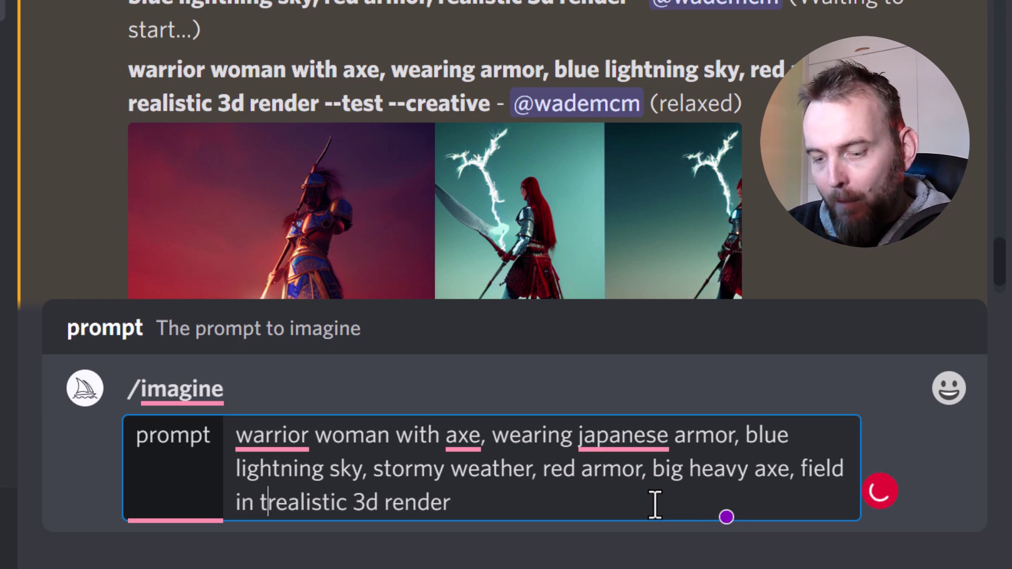
type(",")
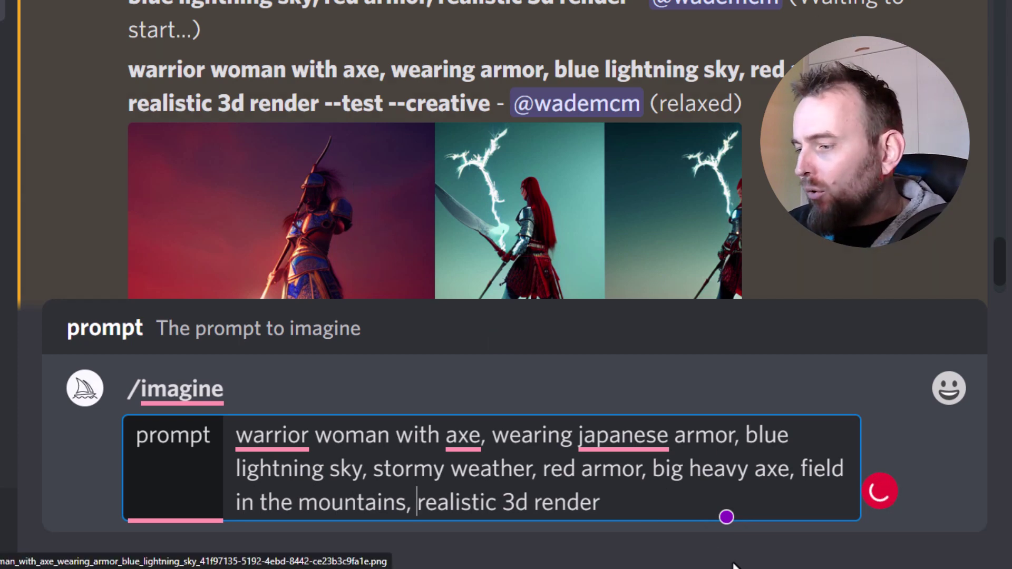
left_click(606, 505)
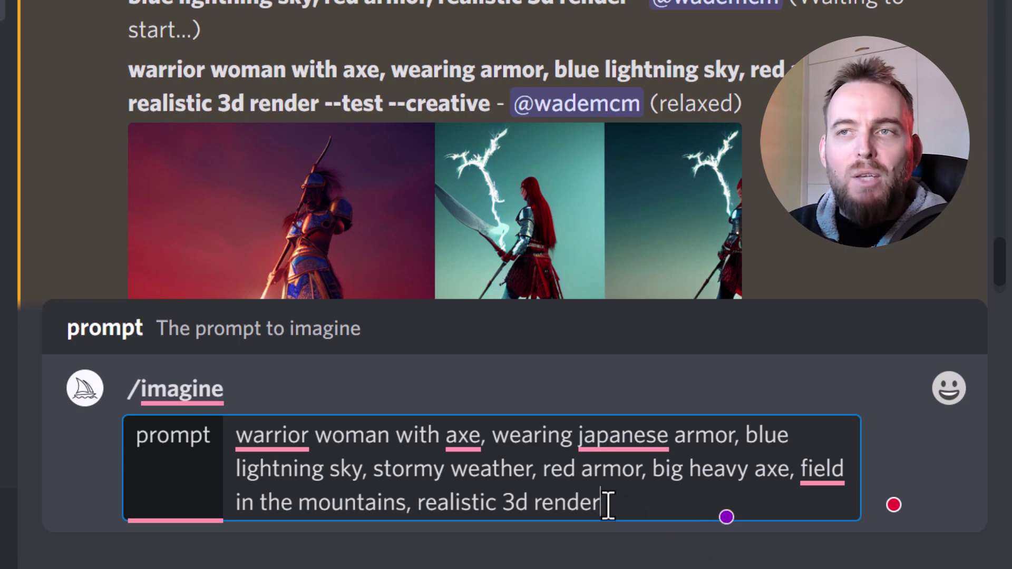
type(", mort")
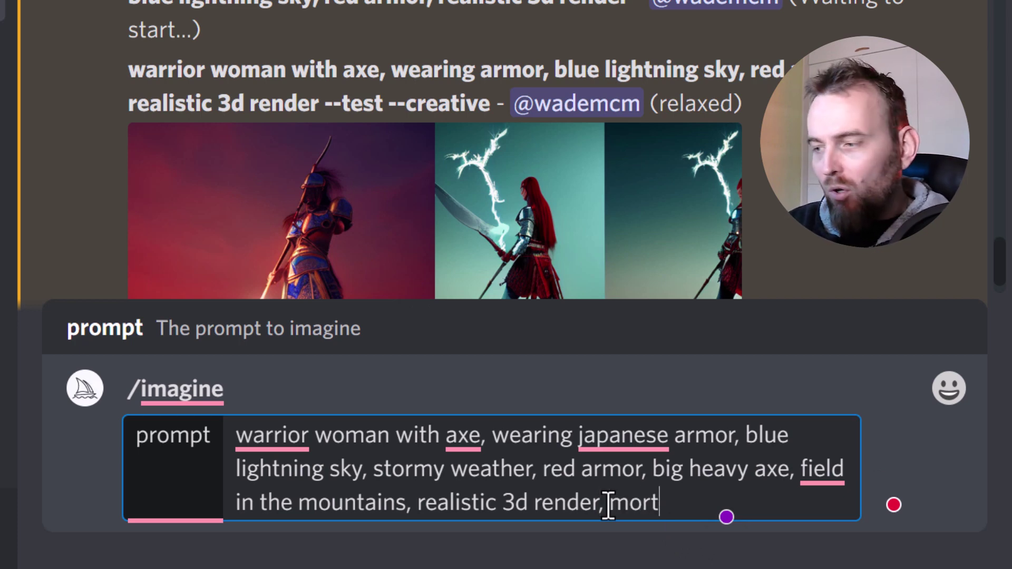
type("al kombat ")
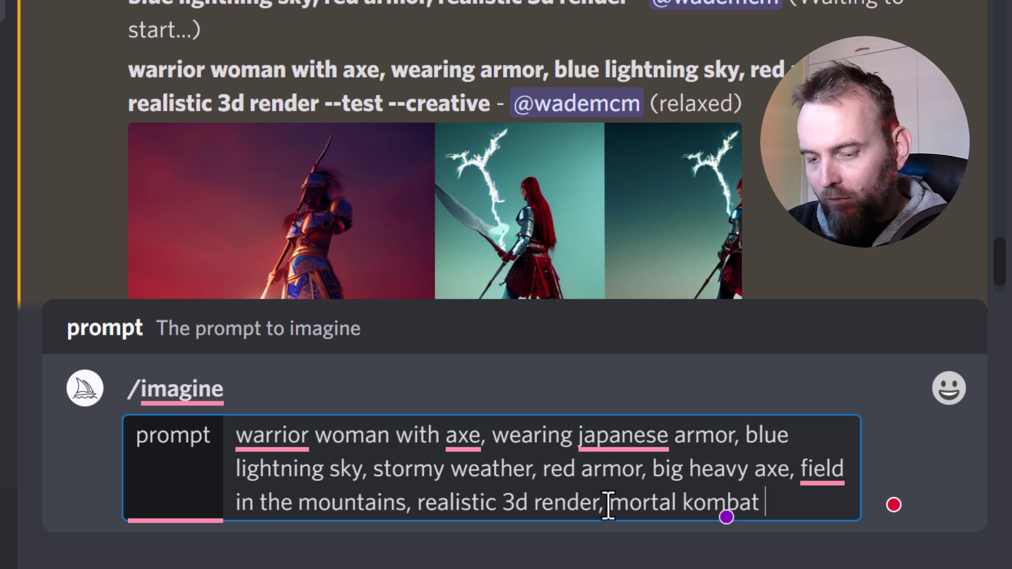
type("stryyle")
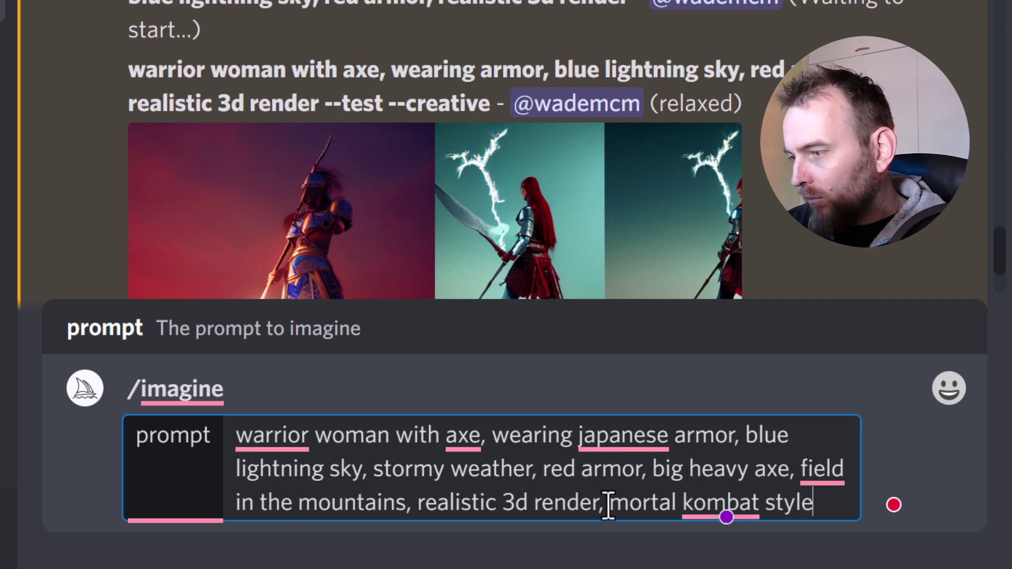
type(", unre")
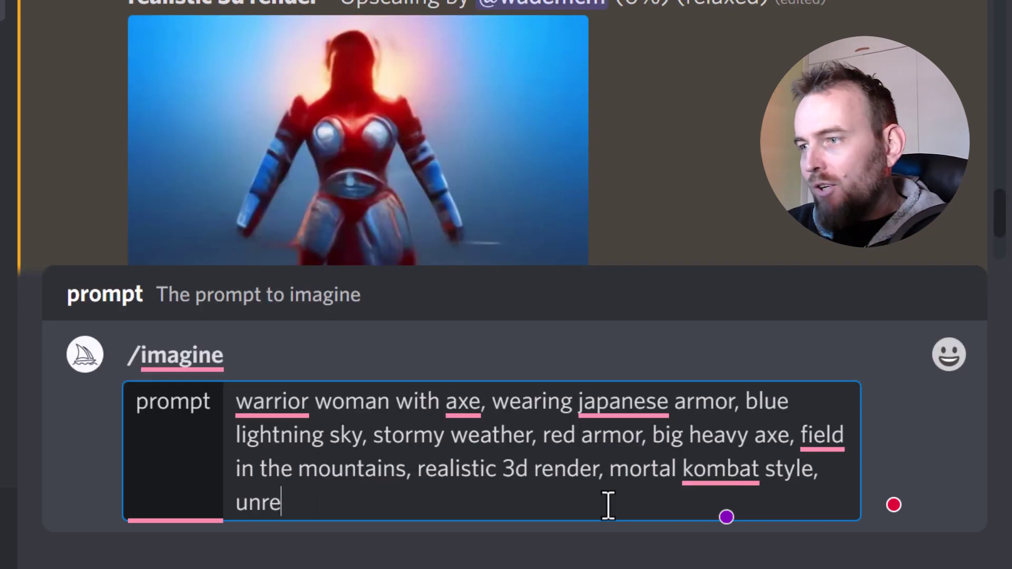
type("als engine")
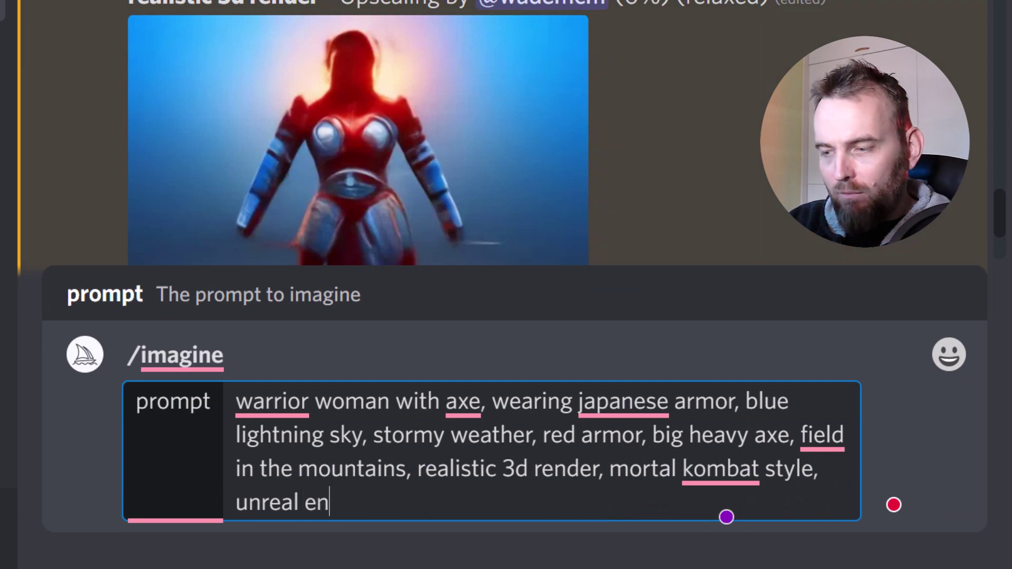
left_click_drag(377, 514, 255, 403)
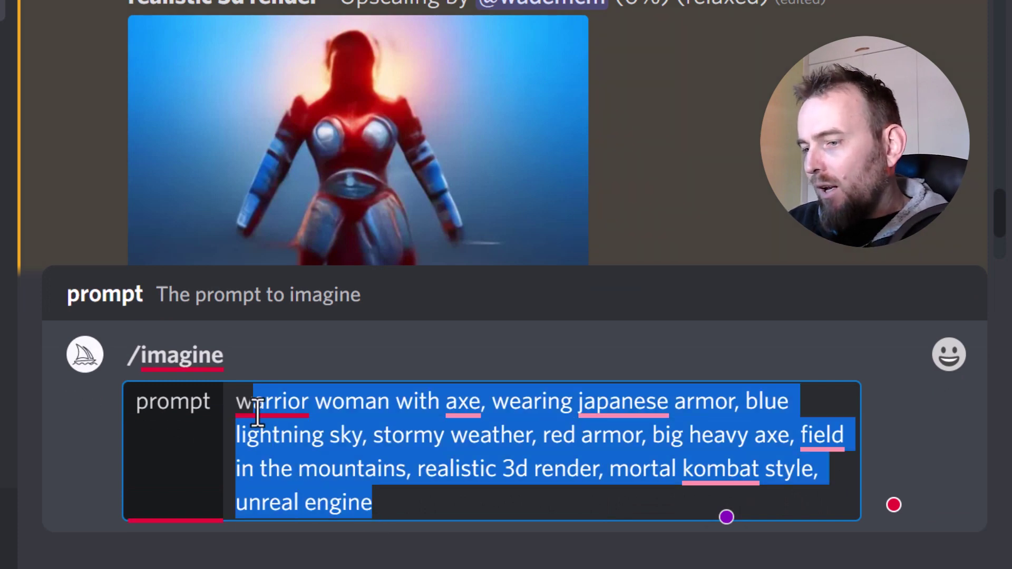
left_click(410, 510)
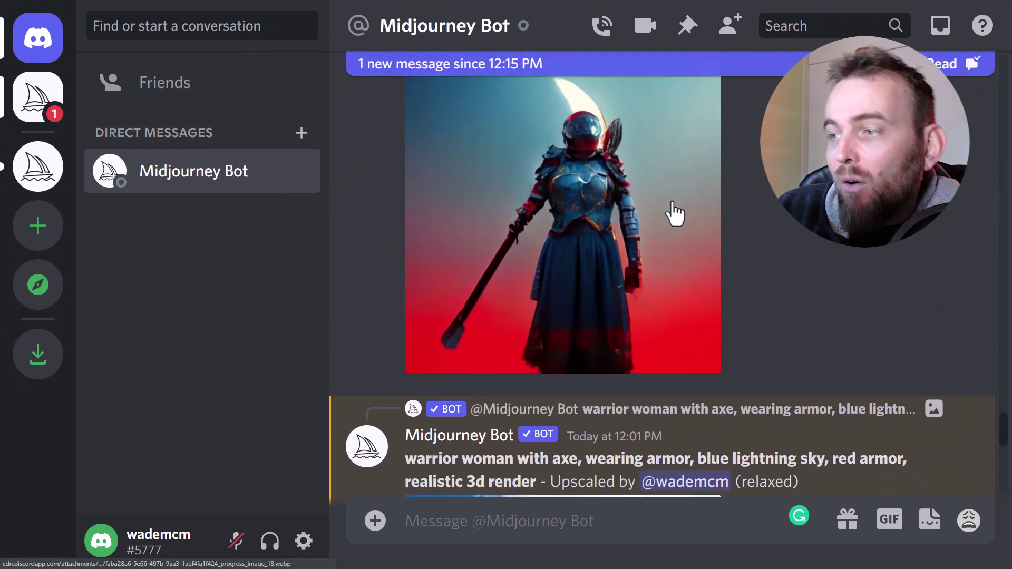
scroll(673, 224, "down", 10)
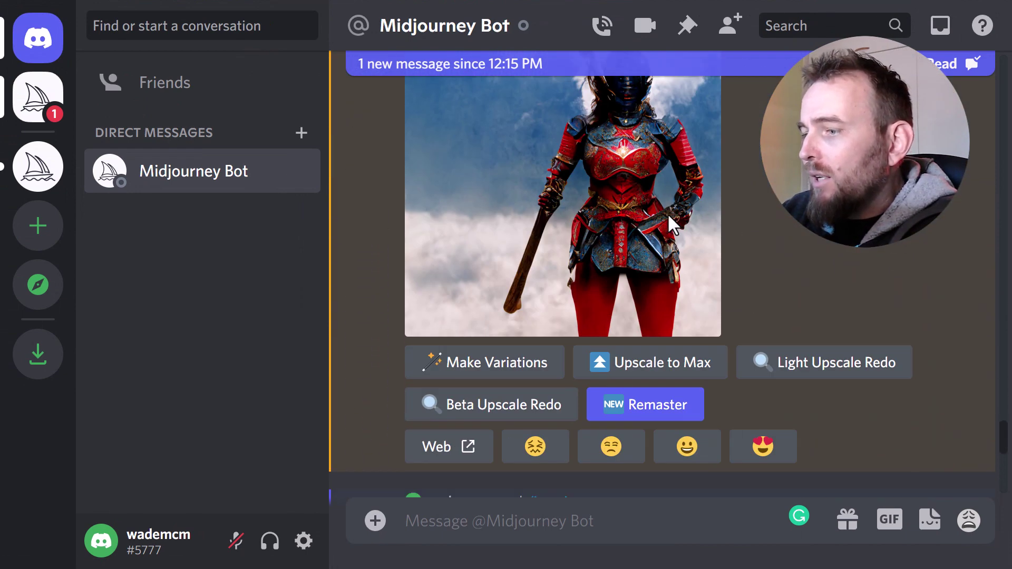
scroll(555, 193, "up", 2)
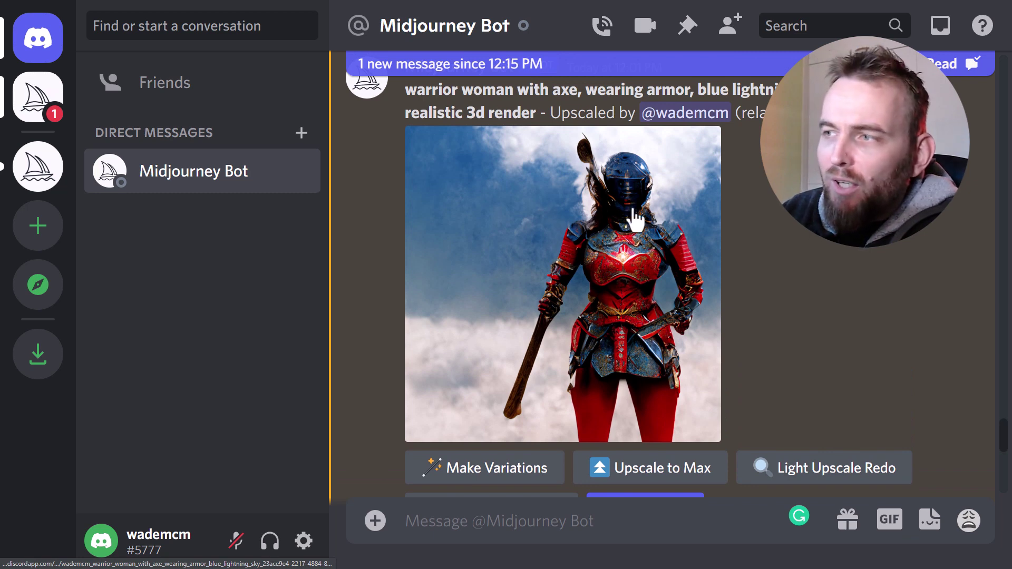
scroll(628, 197, "down", 3)
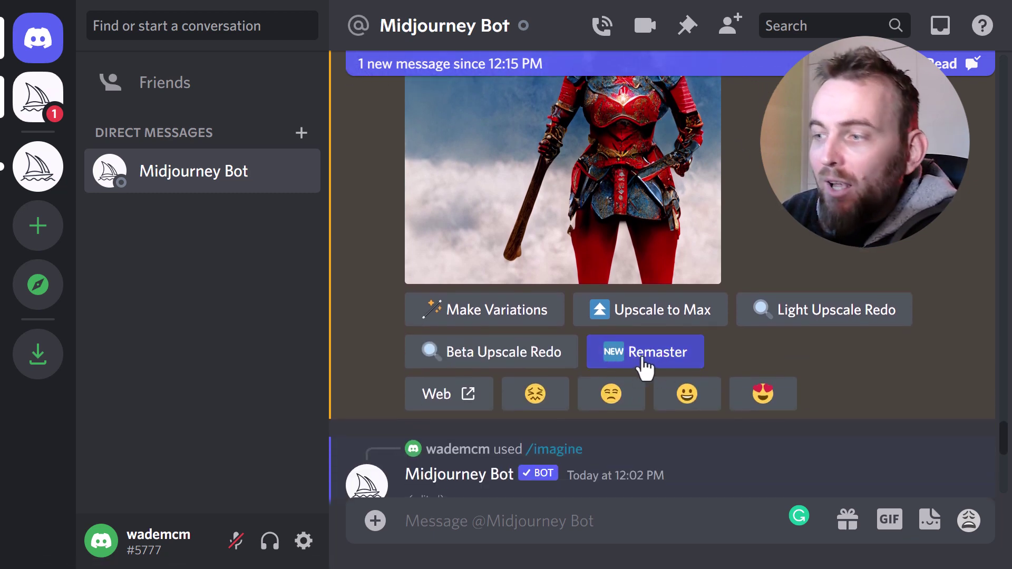
scroll(654, 365, "up", 3)
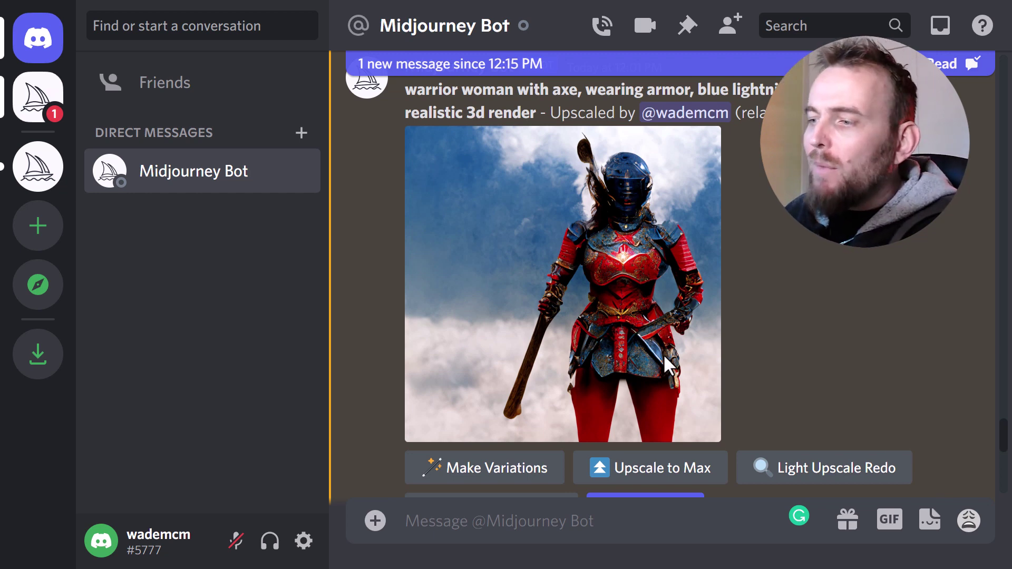
scroll(827, 318, "down", 1)
scroll(827, 318, "up", 1)
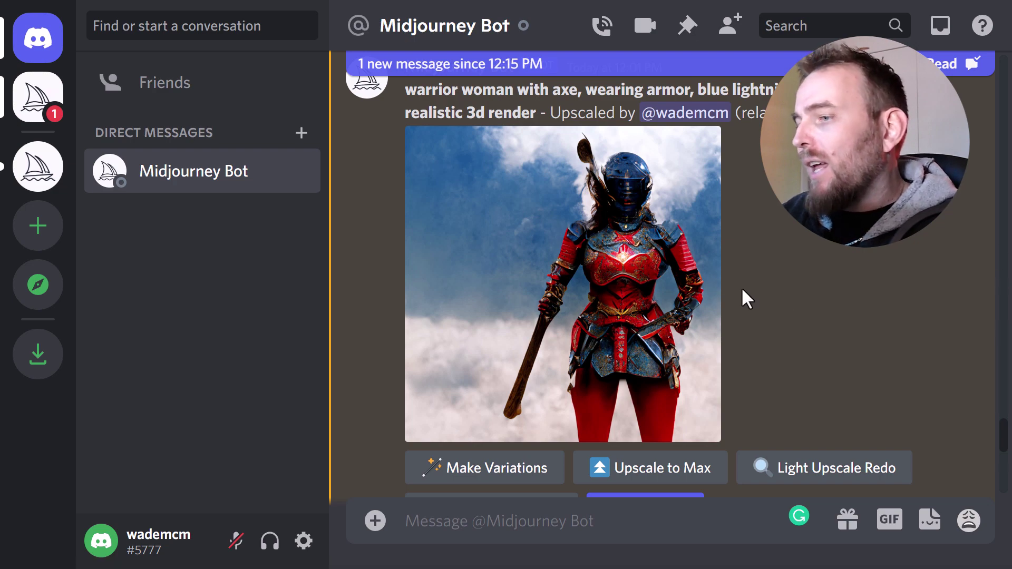
scroll(610, 290, "down", 9)
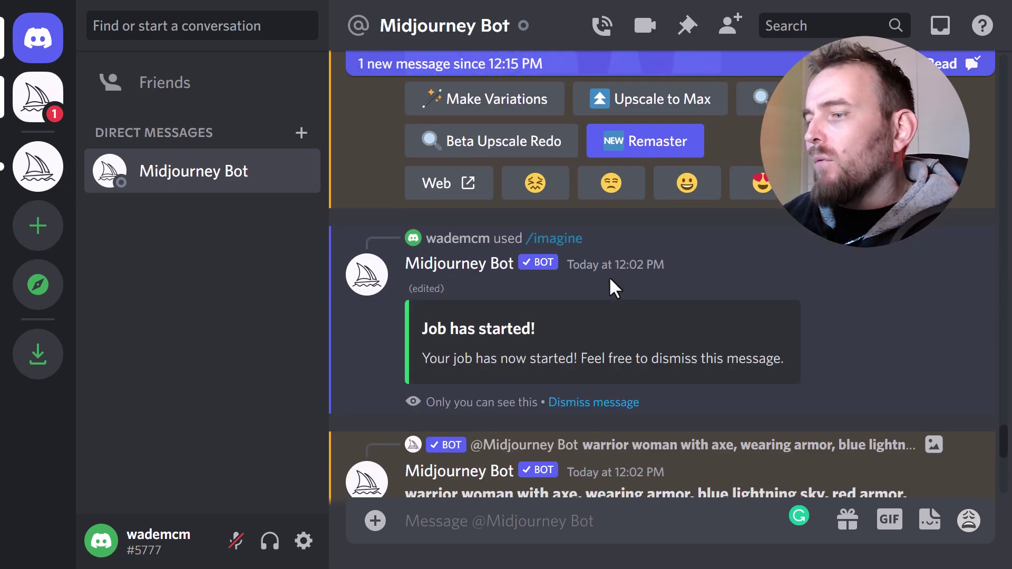
Scroll up and down the chat to find the new Japanese-armour mountain grid
scroll(611, 290, "down", 10)
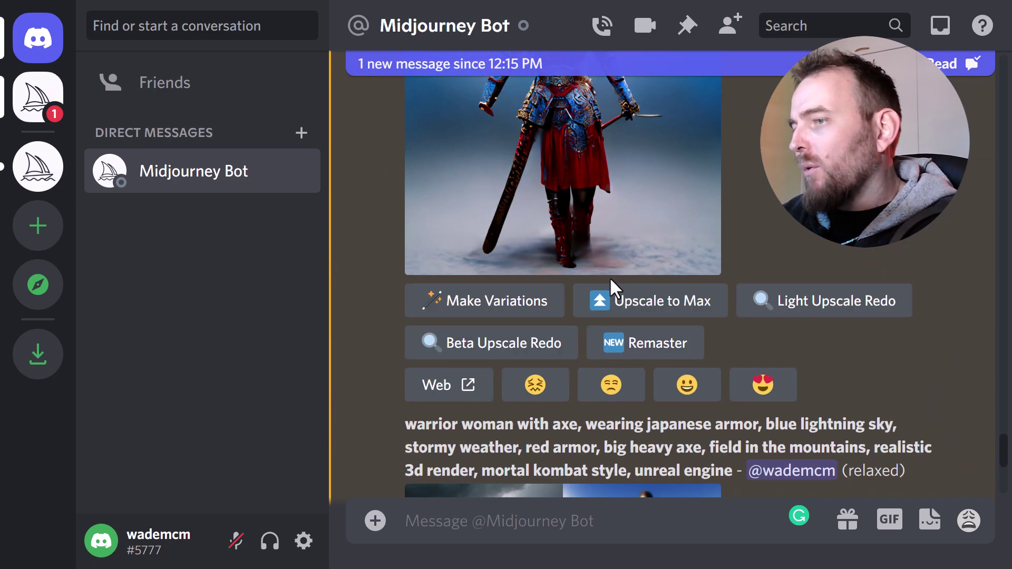
scroll(611, 316, "up", 2)
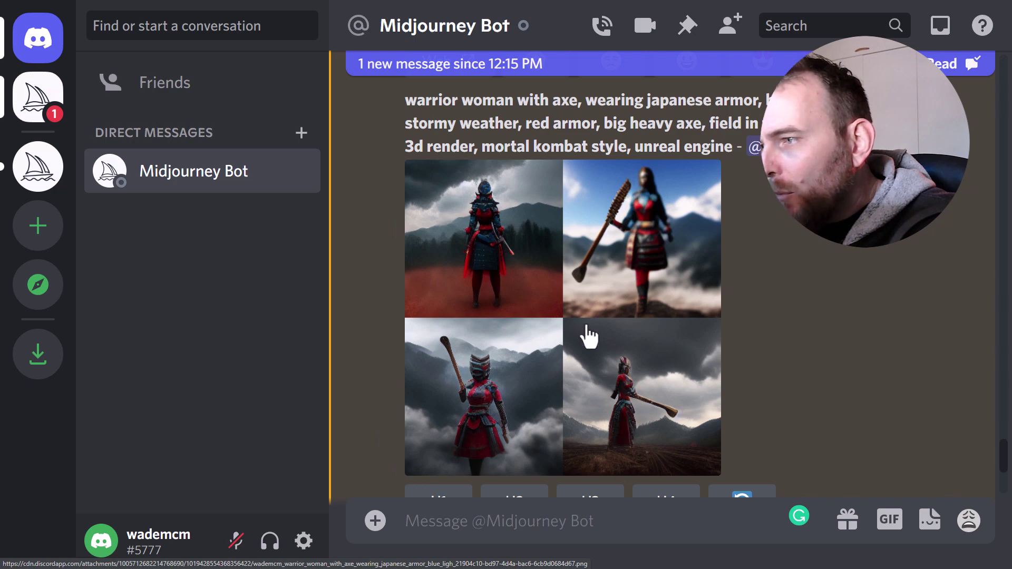
scroll(564, 286, "down", 12)
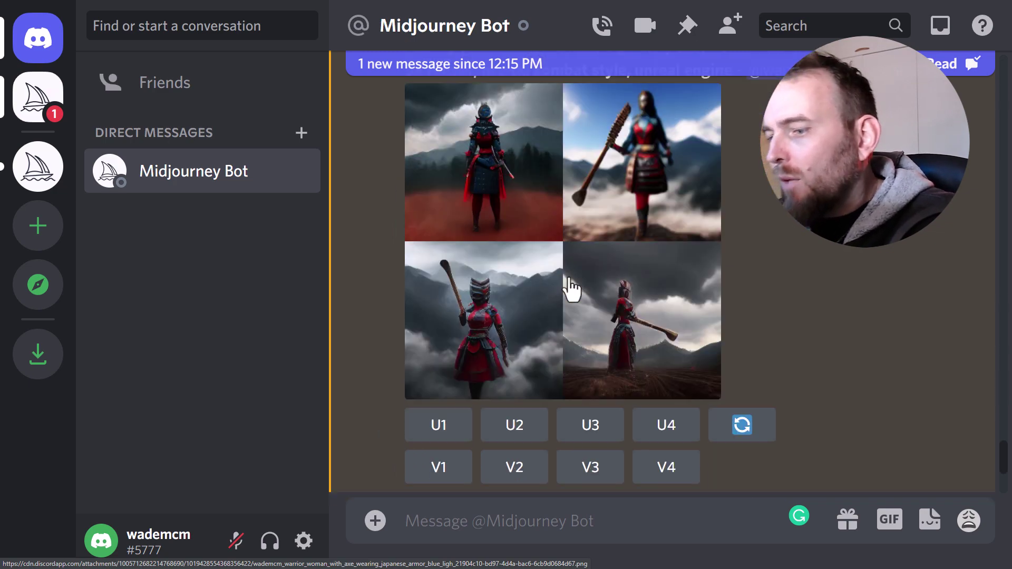
scroll(577, 291, "down", 3)
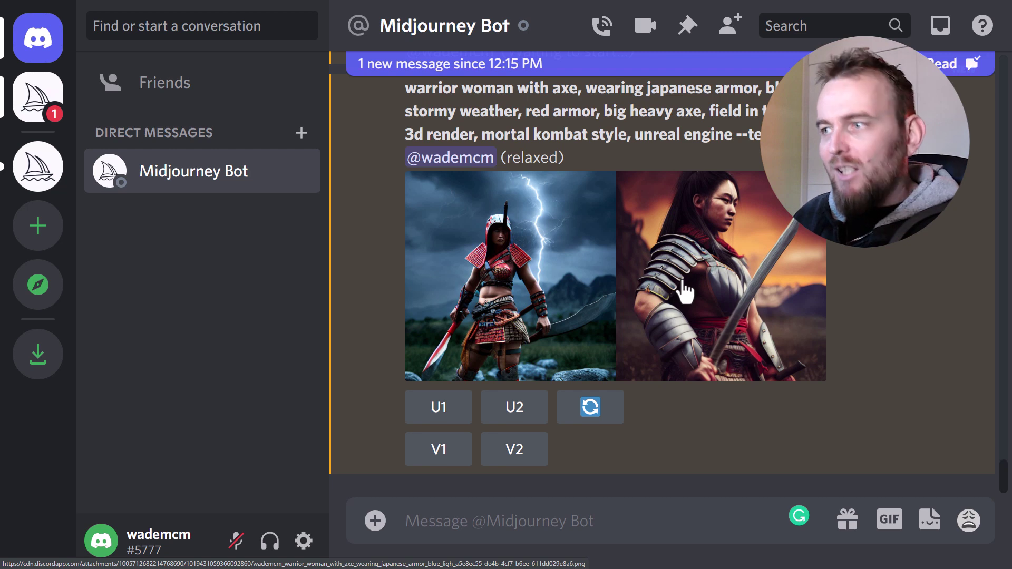
scroll(756, 313, "up", 10)
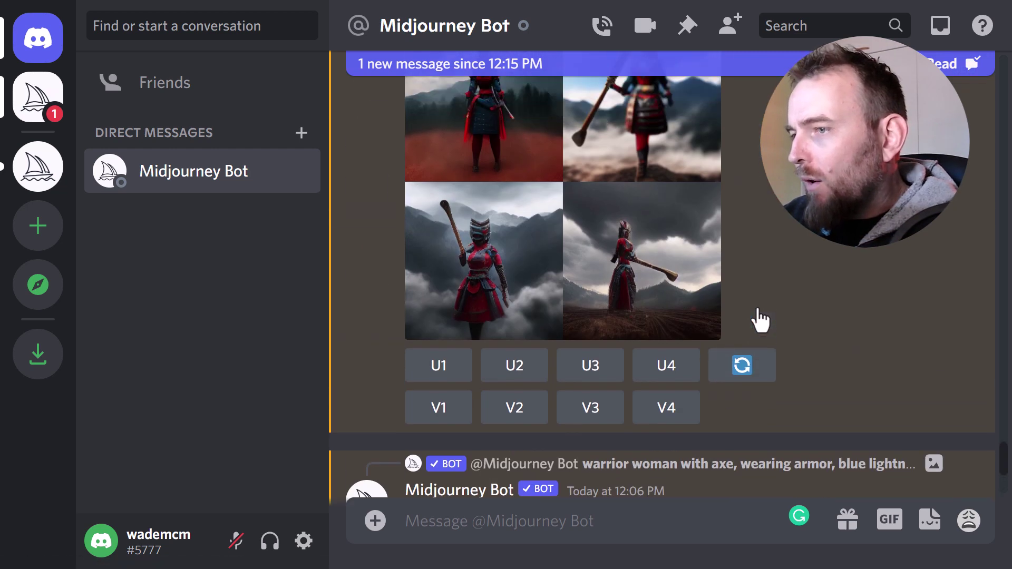
scroll(764, 237, "down", 1)
scroll(765, 237, "up", 1)
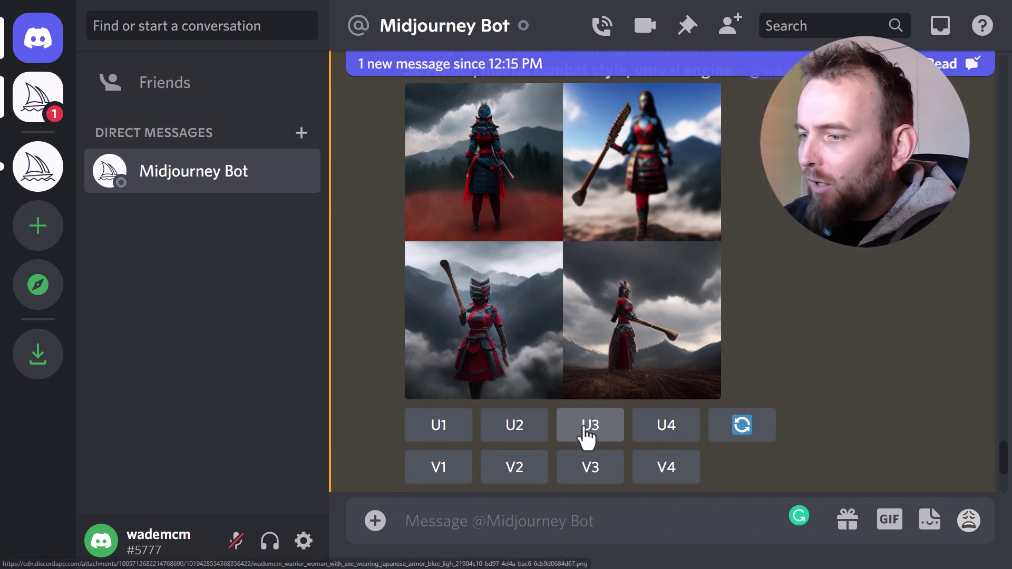
Upscale the bottom-left image (U3) of the mountain grid
left_click(588, 430)
scroll(838, 369, "down", 15)
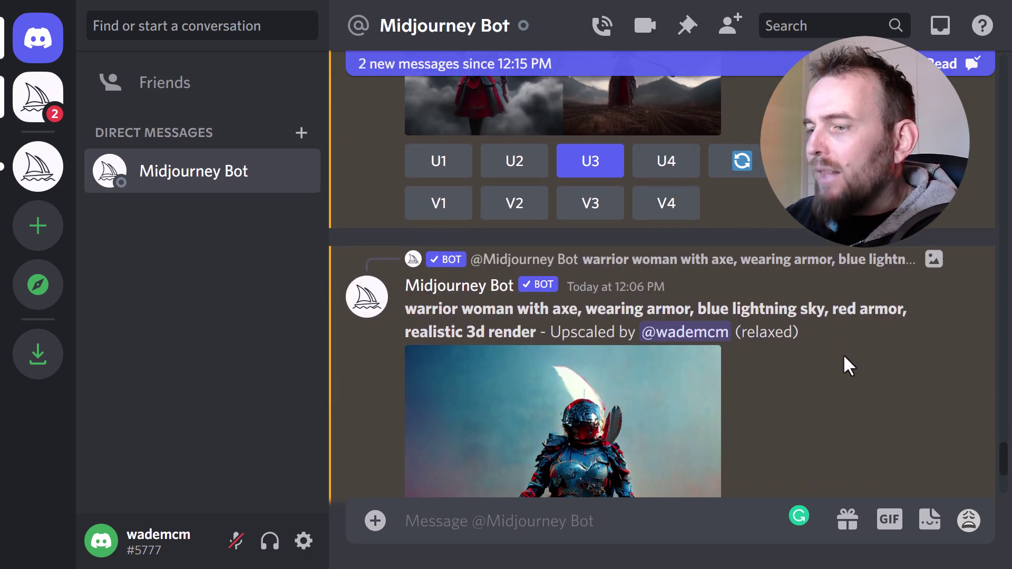
scroll(846, 389, "down", 2)
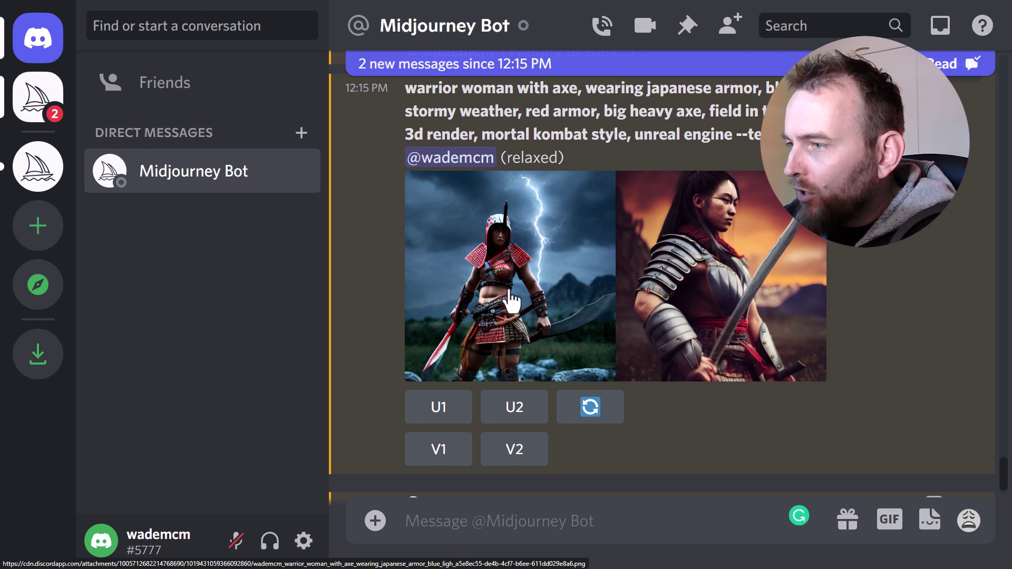
Upscale both images of the two-image warrior grid, then re-roll it
left_click(445, 419)
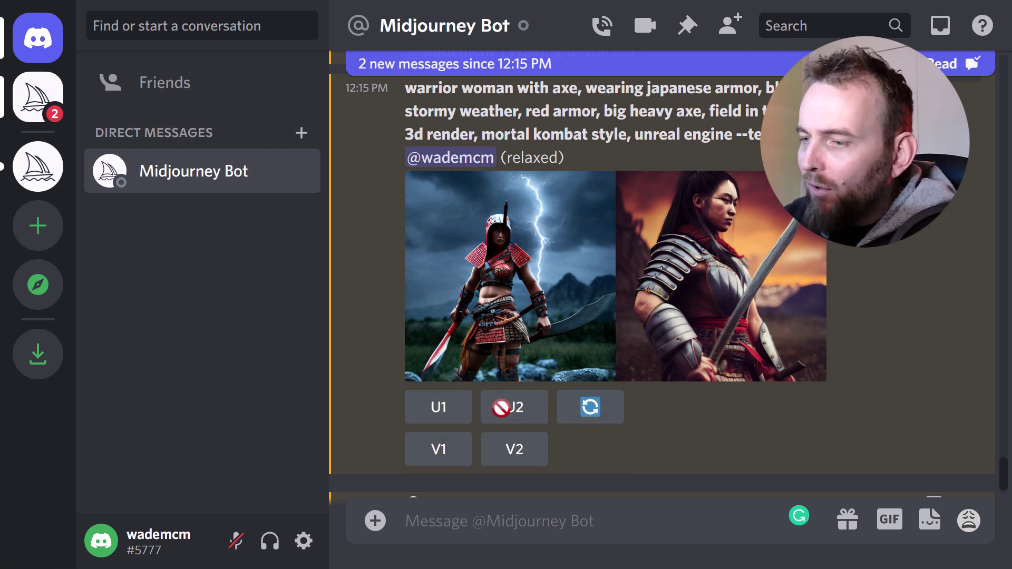
left_click(505, 411)
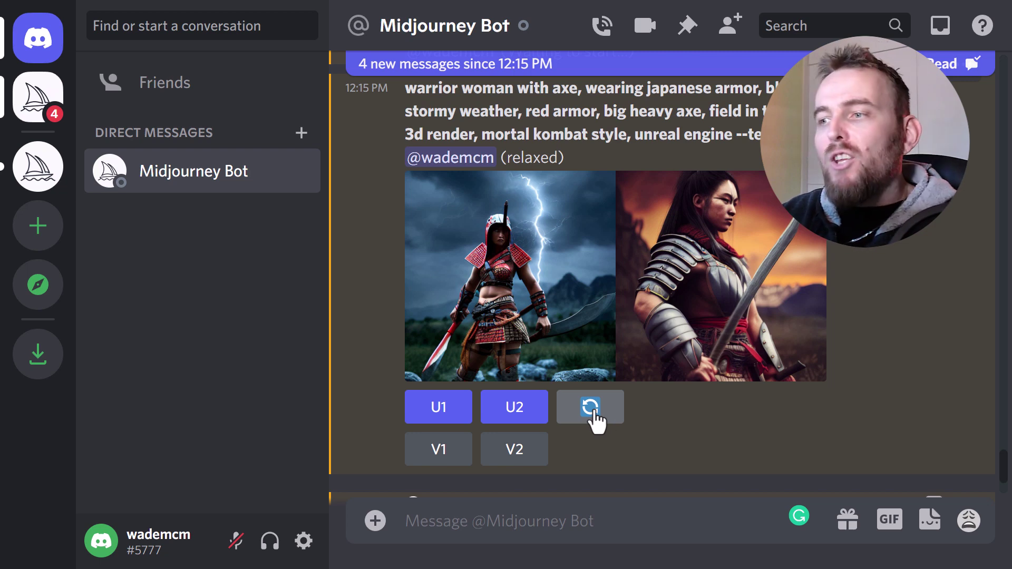
left_click(593, 414)
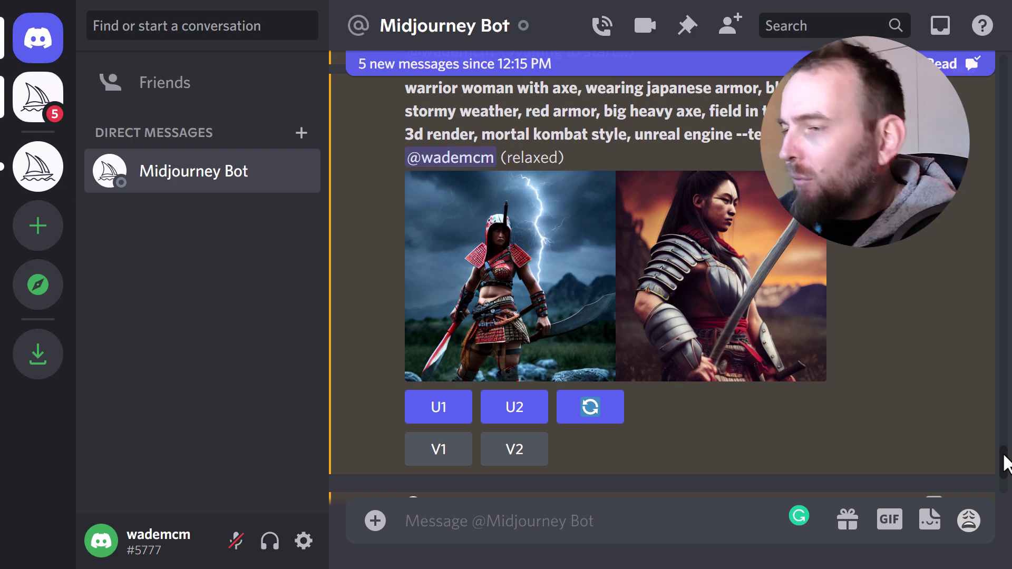
left_click_drag(1004, 464, 1005, 473)
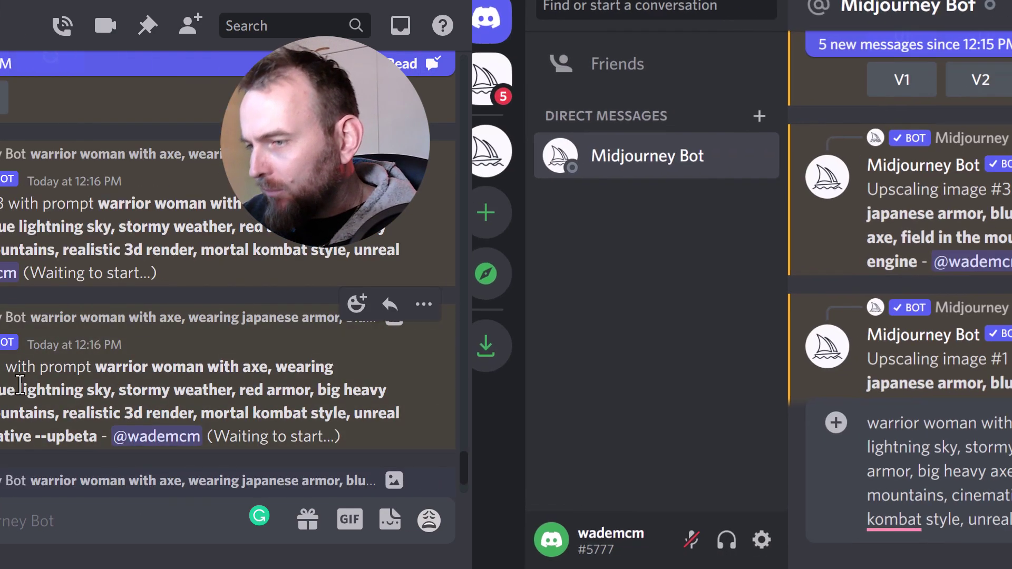
Accept the suggested spelling fix, changing 'glwing' to 'glowing'
mouse_move(474, 278)
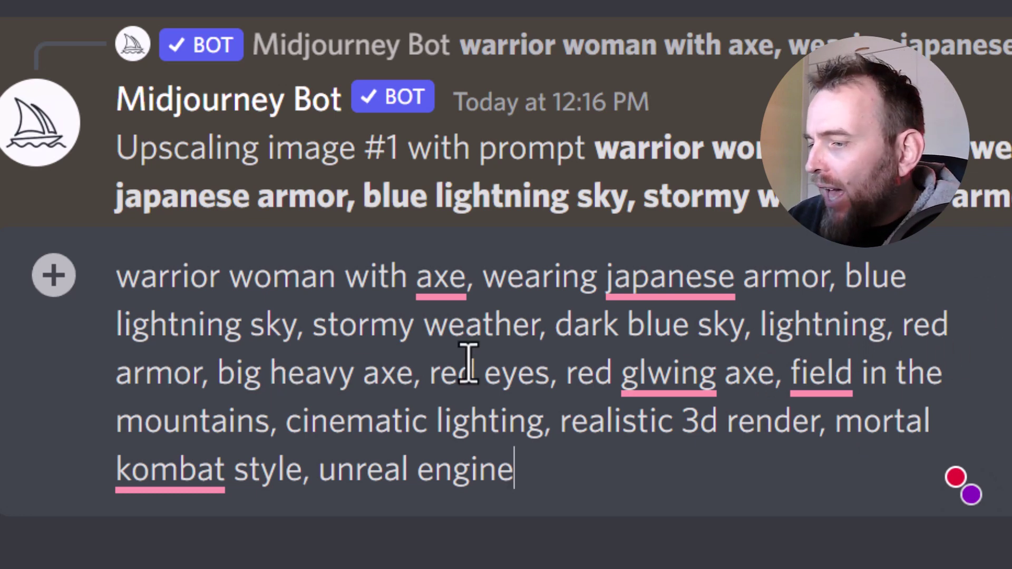
mouse_move(654, 371)
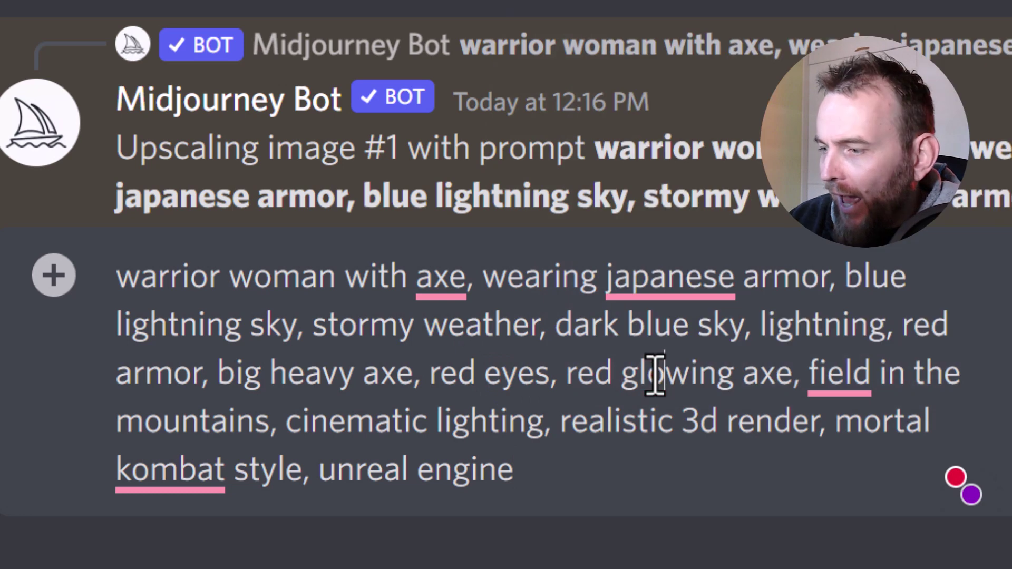
left_click(413, 376)
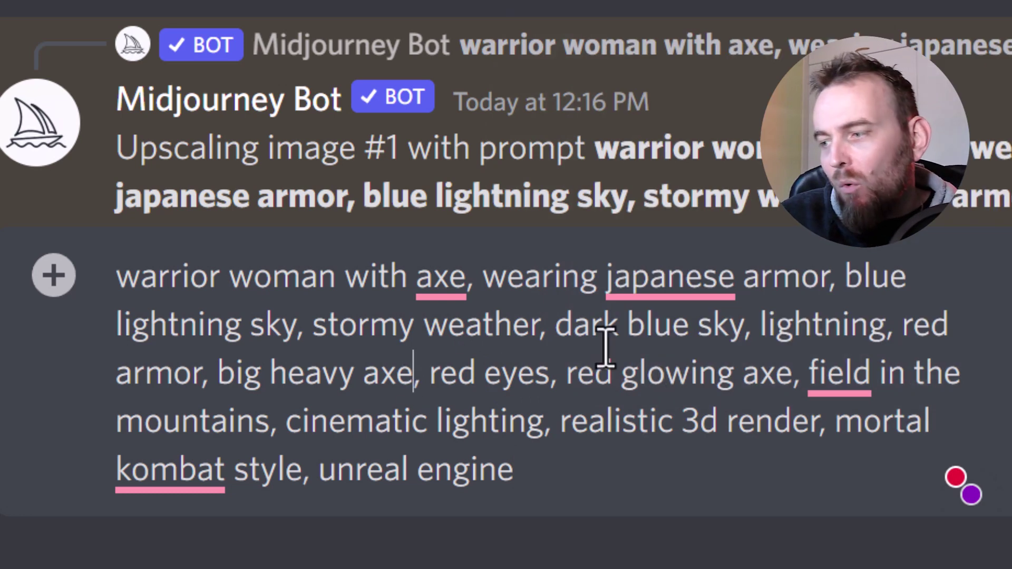
Insert 'glowing red,' before 'field' and cut the whole prompt out
left_click(811, 375)
type("glowing red,")
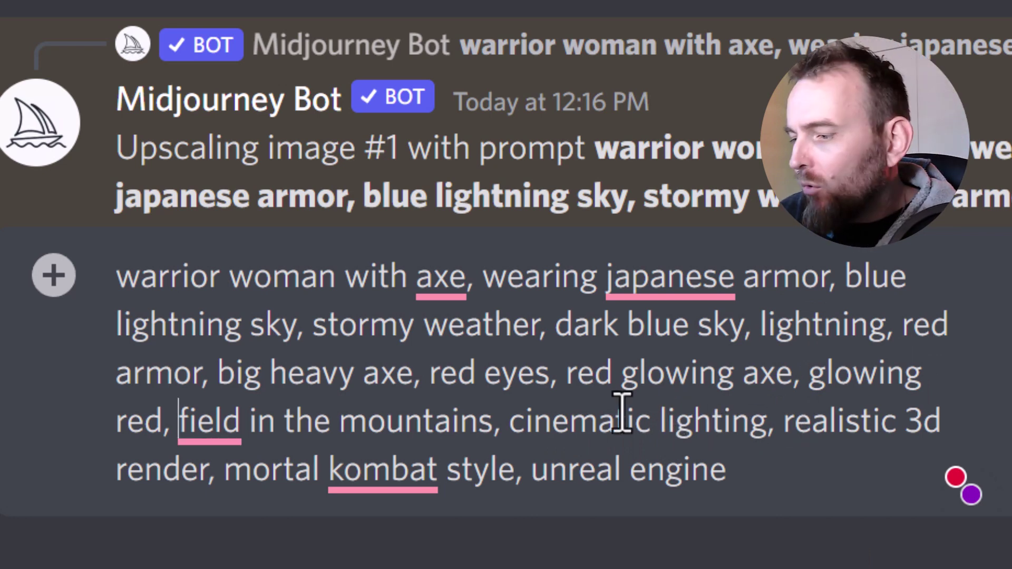
left_click_drag(764, 481, 87, 274)
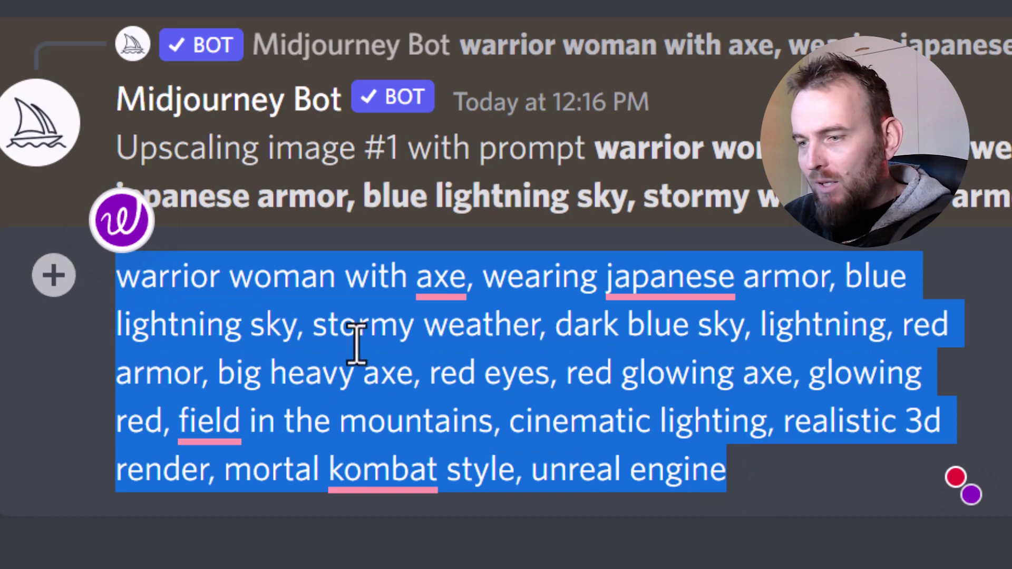
key("ctrl+x")
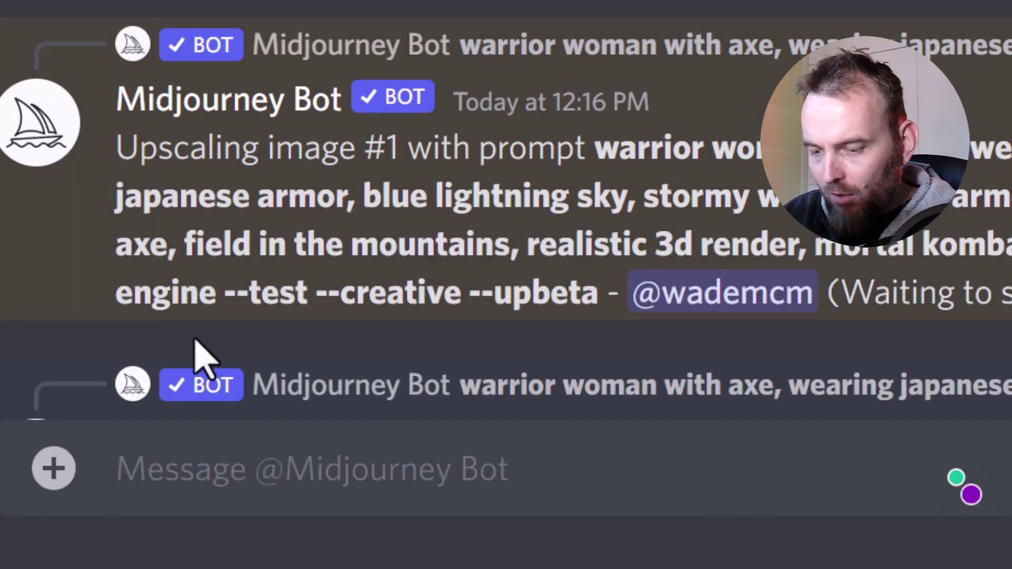
Send the refined glowing-red warrior prompt as an /imagine job
type("/imagine")
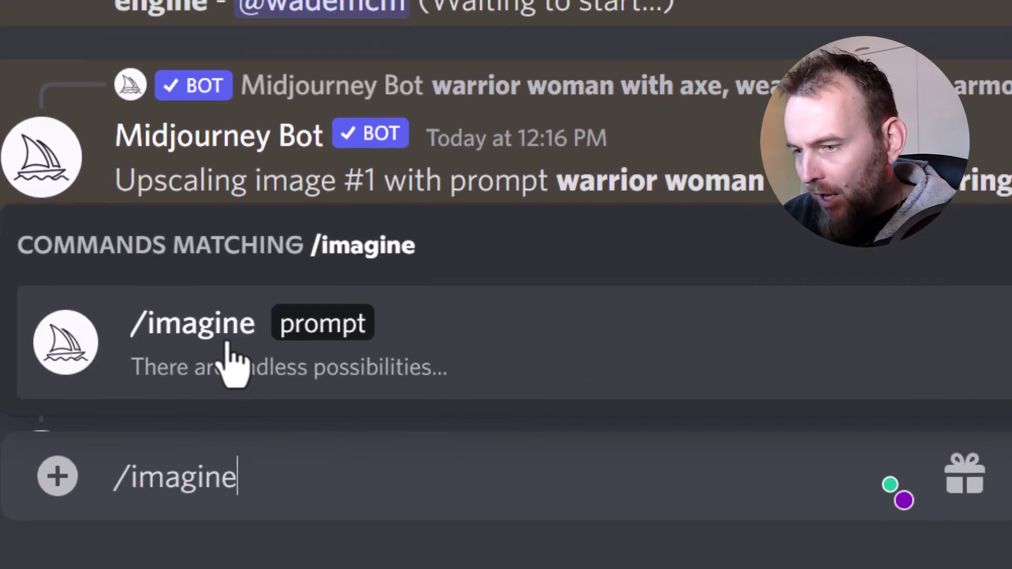
left_click(232, 363)
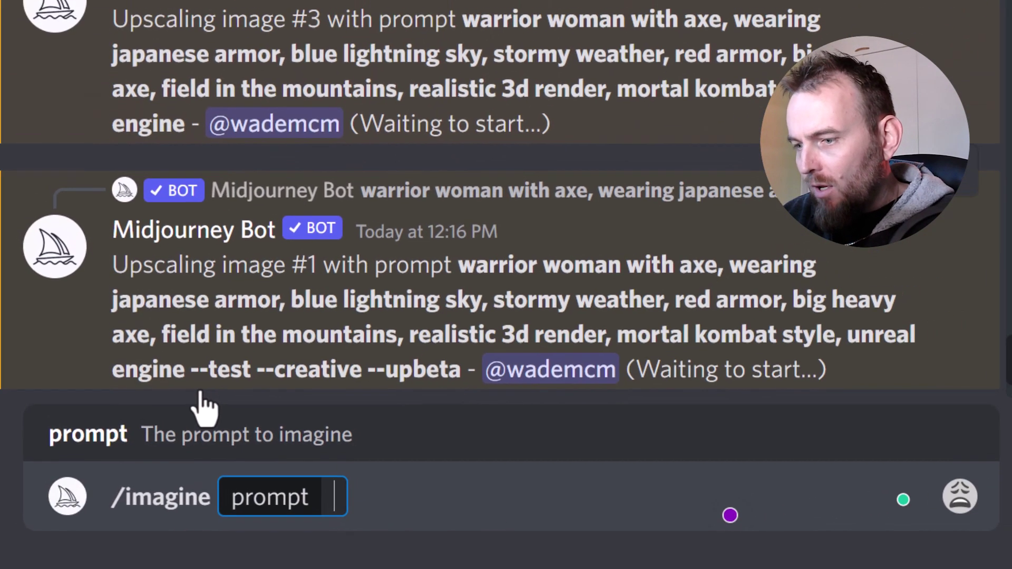
key("ctrl+v")
key("Return")
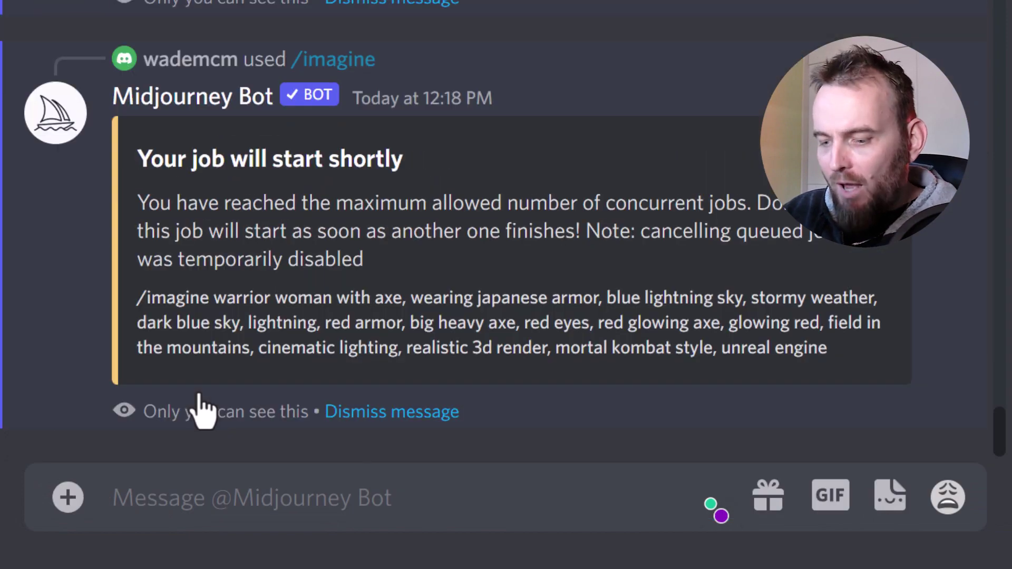
Draft another /imagine with the same prompt plus --test --creative
type("/imagin")
left_click(201, 406)
key("ctrl+v")
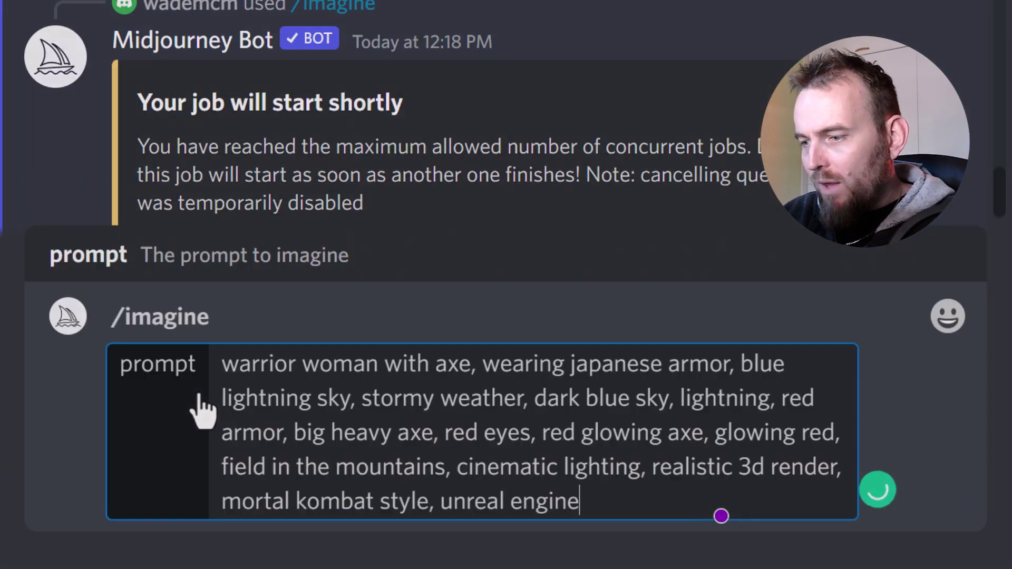
type("--test --cre")
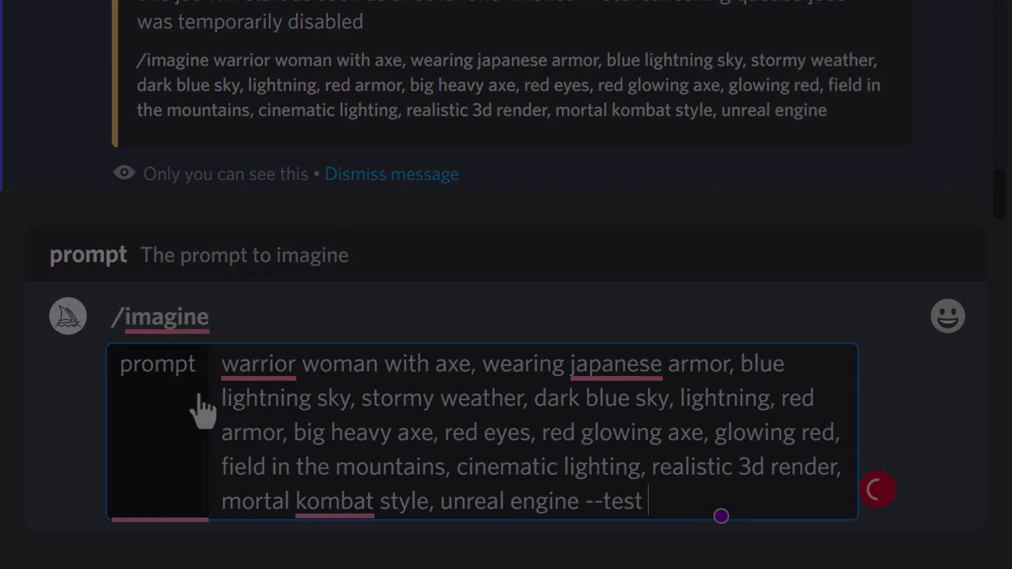
type("ative")
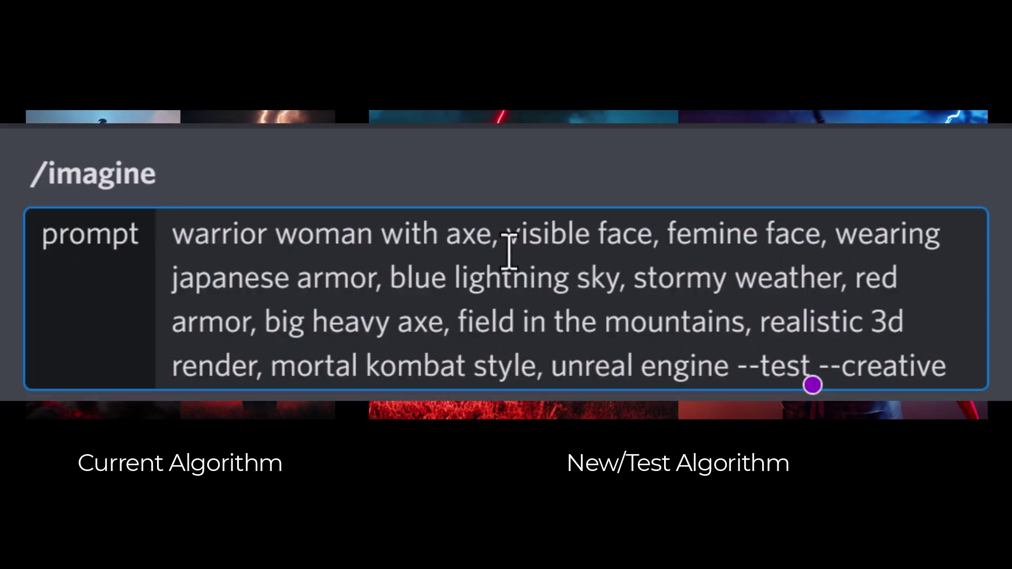
Highlight 'visible face, femine face' in the prompt and scroll down to its two-image grid
left_click(509, 242)
left_click_drag(518, 240, 802, 244)
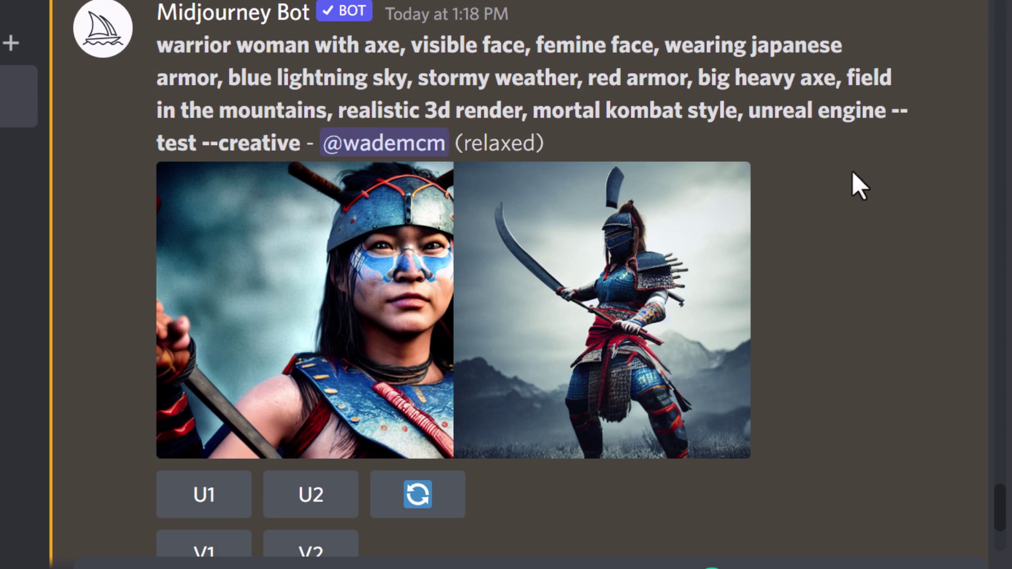
scroll(783, 167, "down", 2)
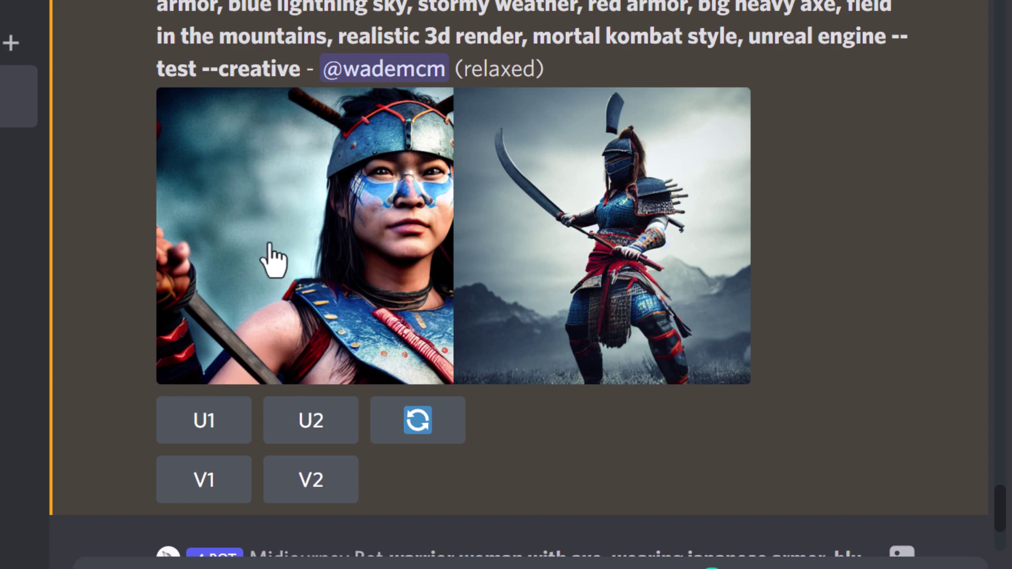
scroll(267, 255, "down", 6)
scroll(267, 242, "down", 7)
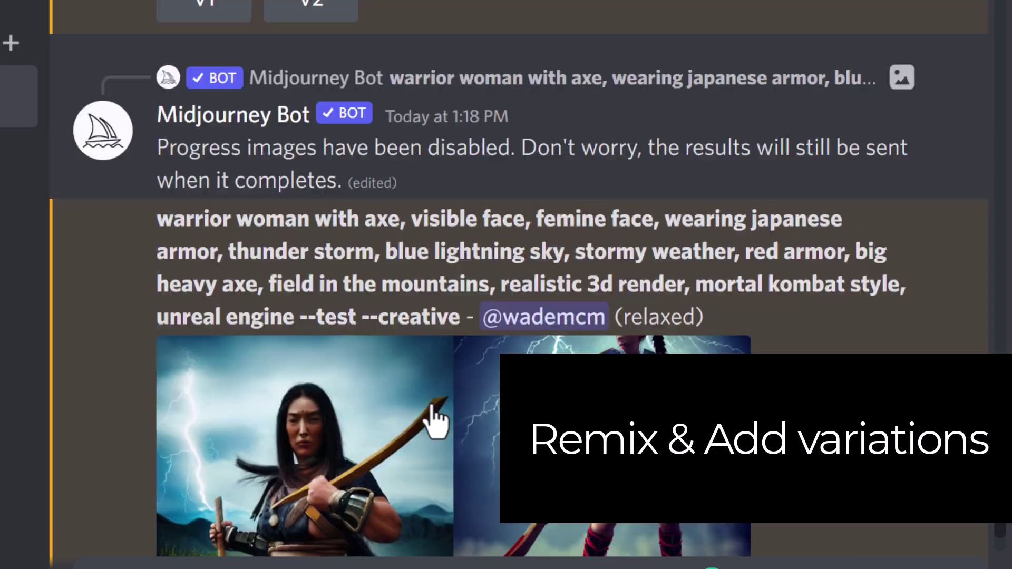
Re-roll the visible-face warrior grid and request V1 variations of its face-painted image
scroll(430, 418, "up", 5)
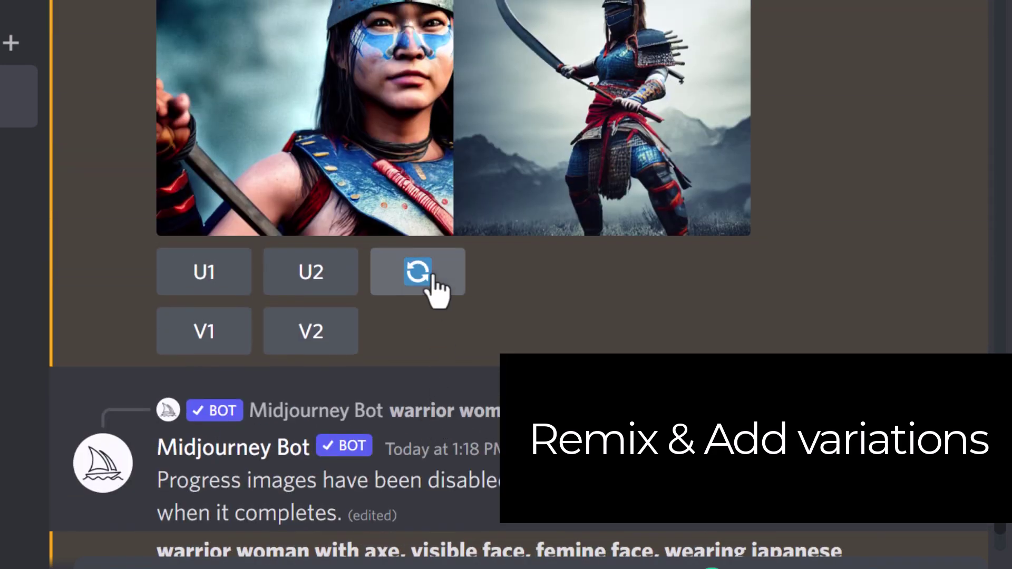
left_click(430, 283)
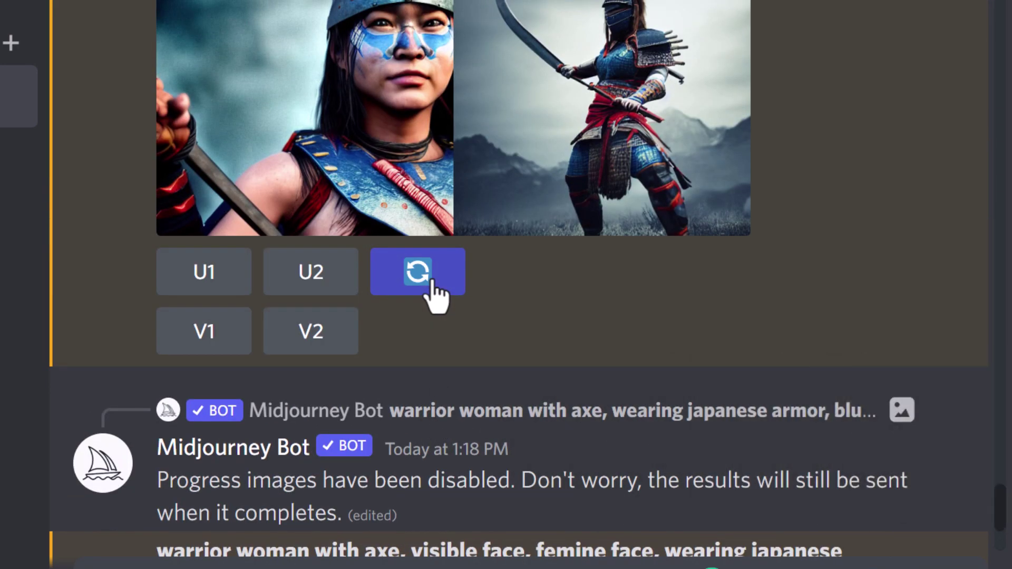
left_click(189, 338)
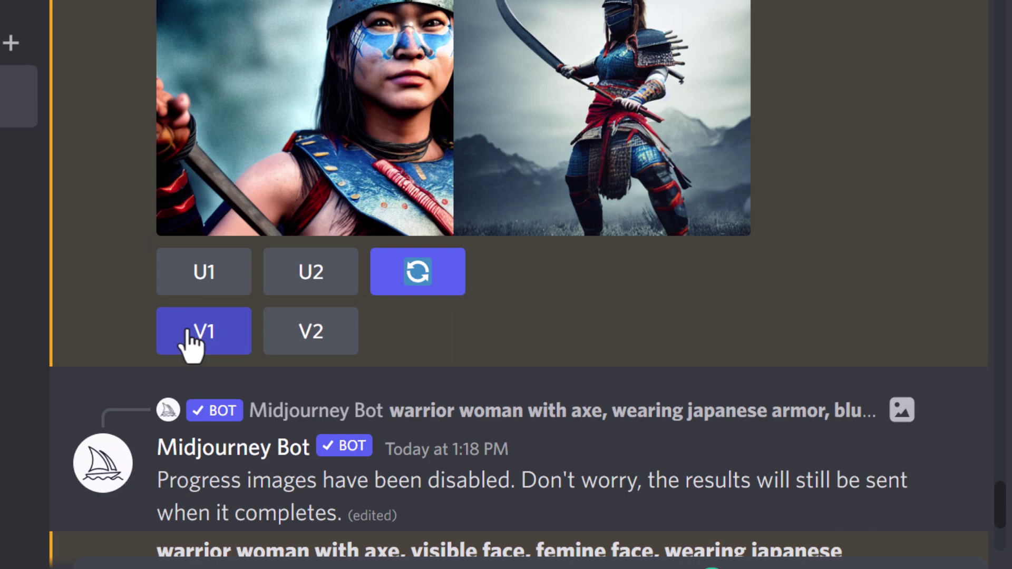
Request V1 variations of the left lightning warrior image and re-roll that grid
scroll(190, 327, "down", 10)
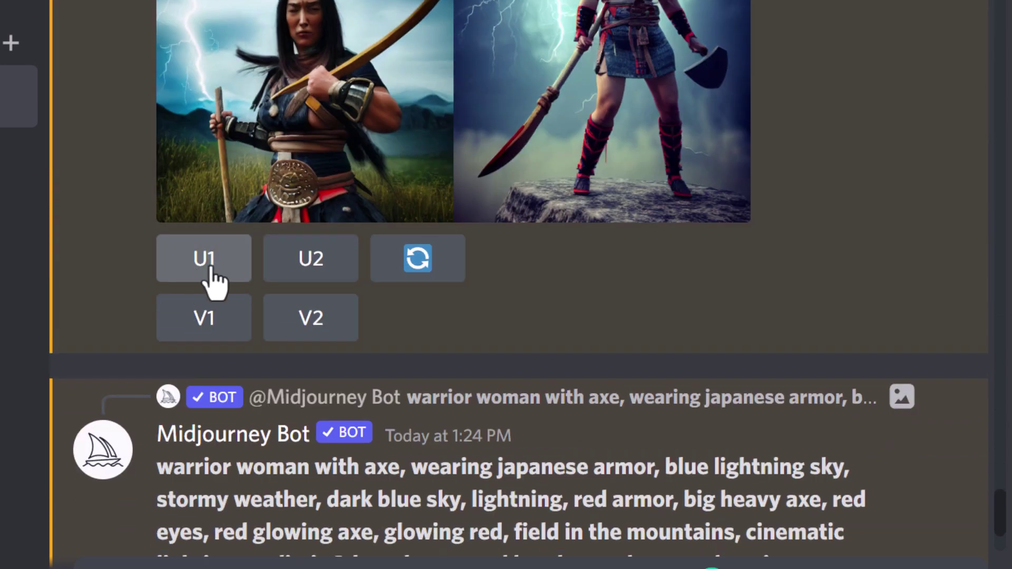
left_click(213, 332)
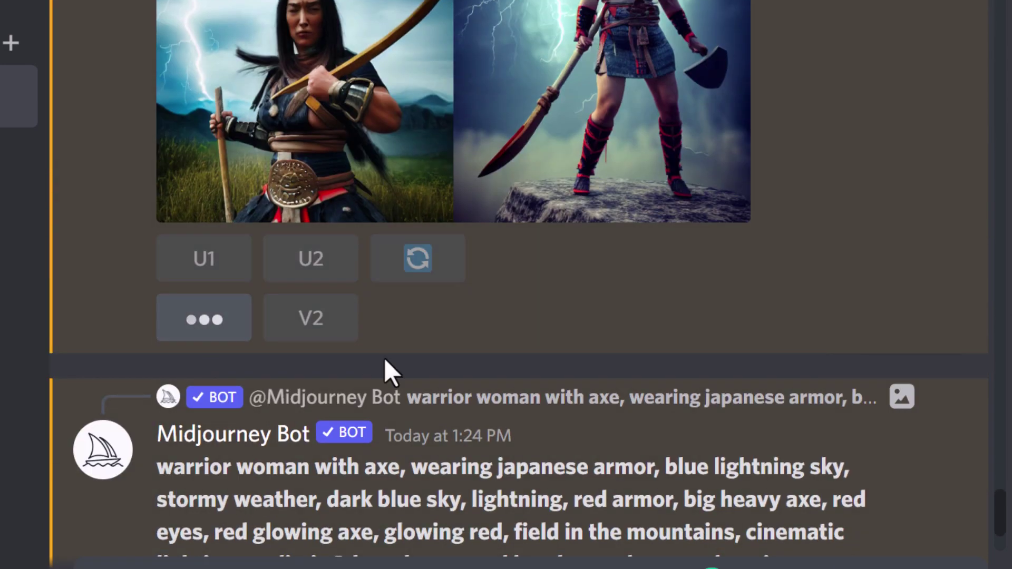
left_click(411, 264)
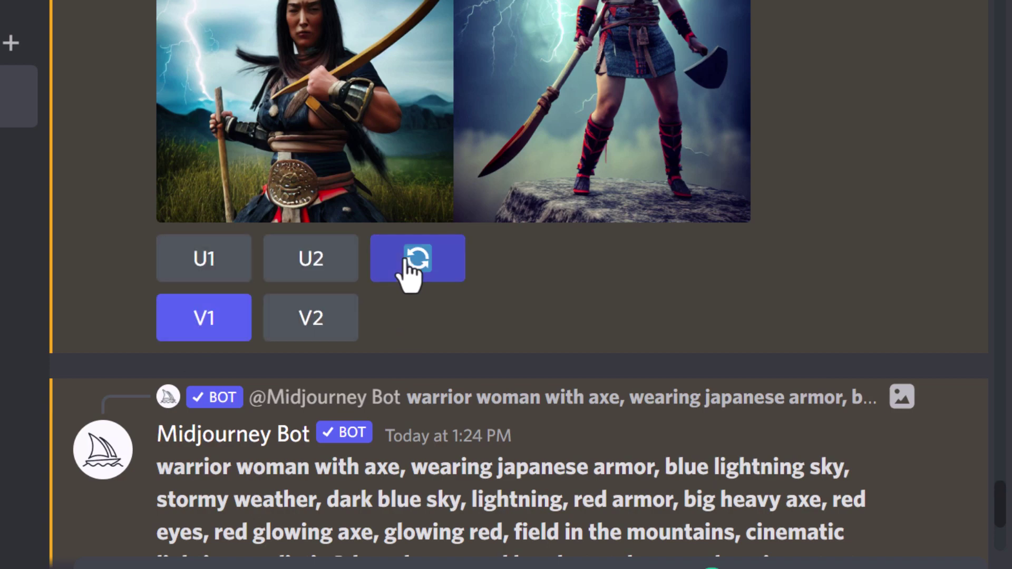